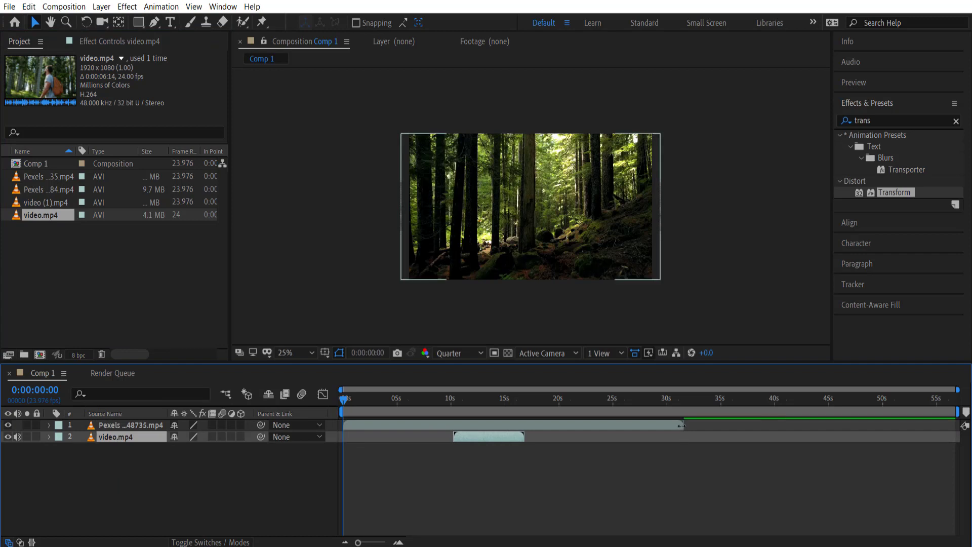
# Trim the forest clip's end and butt video.mp4 against it at the 0:00:05:07 cut
pyautogui.moveTo(683, 425); pyautogui.dragTo(400, 424)
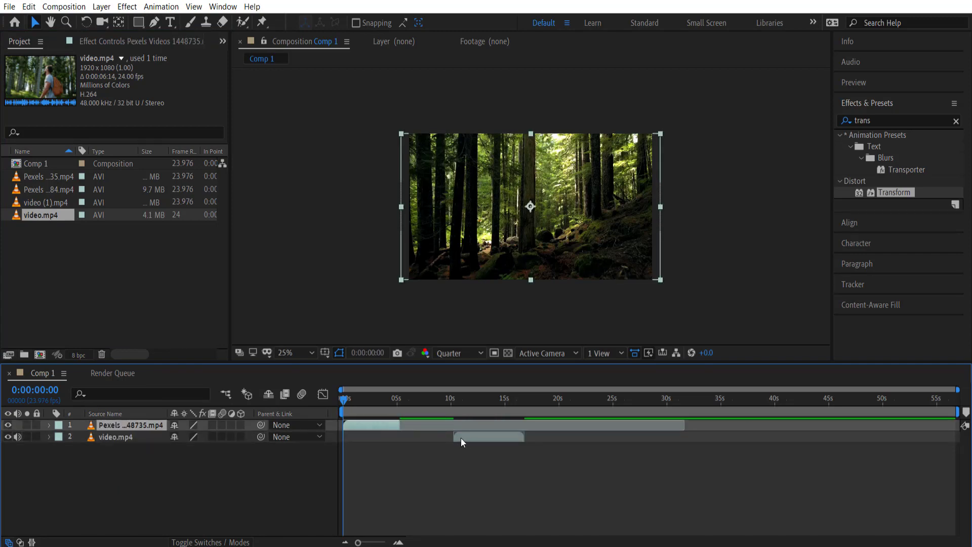
pyautogui.moveTo(461, 437); pyautogui.dragTo(412, 436)
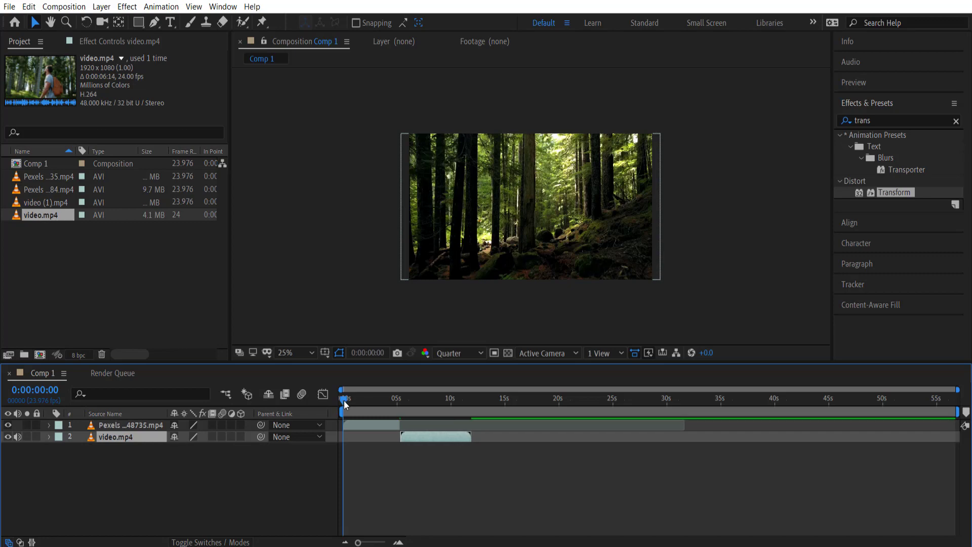
pyautogui.moveTo(344, 399); pyautogui.dragTo(388, 400)
pyautogui.scroll(5, 391, 446)
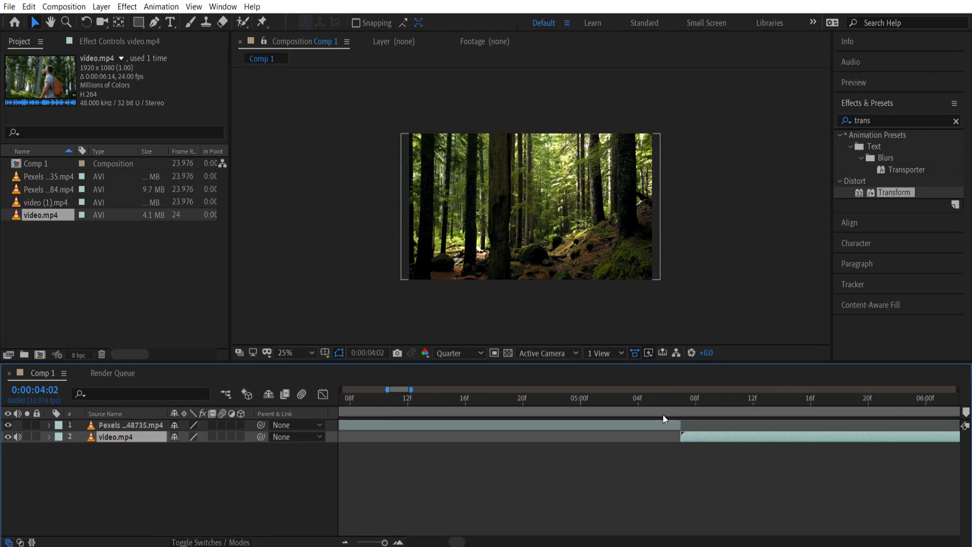
pyautogui.moveTo(625, 402); pyautogui.dragTo(710, 417)
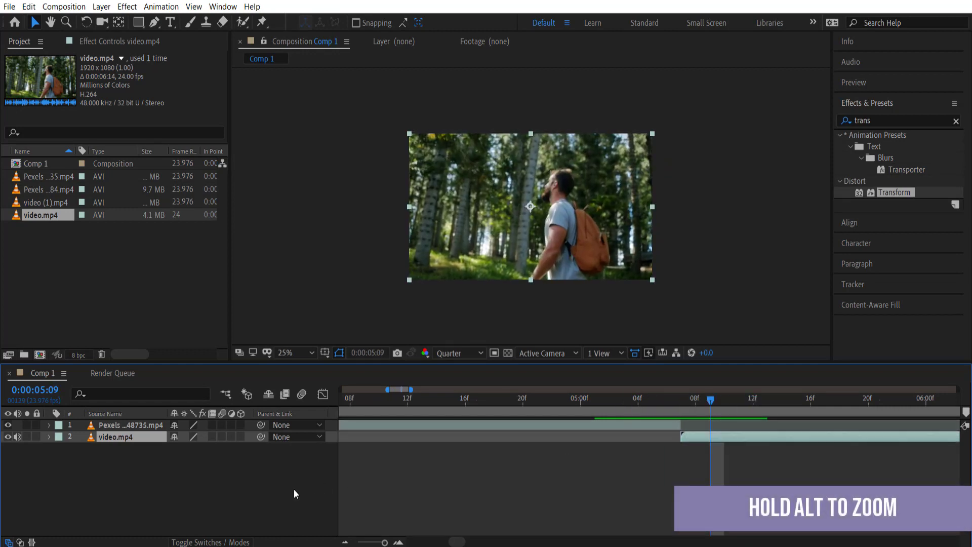
# Create a new adjustment layer and move it above both clips
pyautogui.click(956, 122)
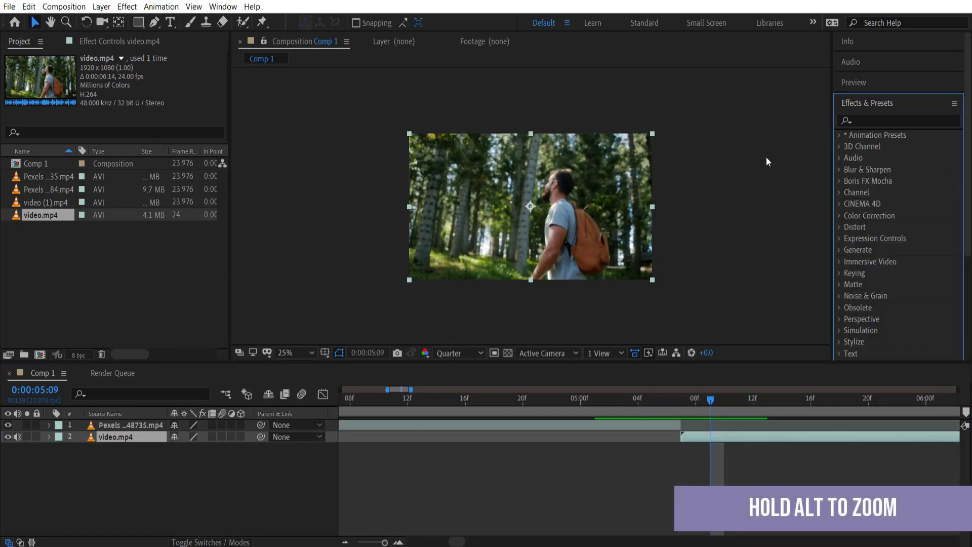
pyautogui.rightClick(129, 461)
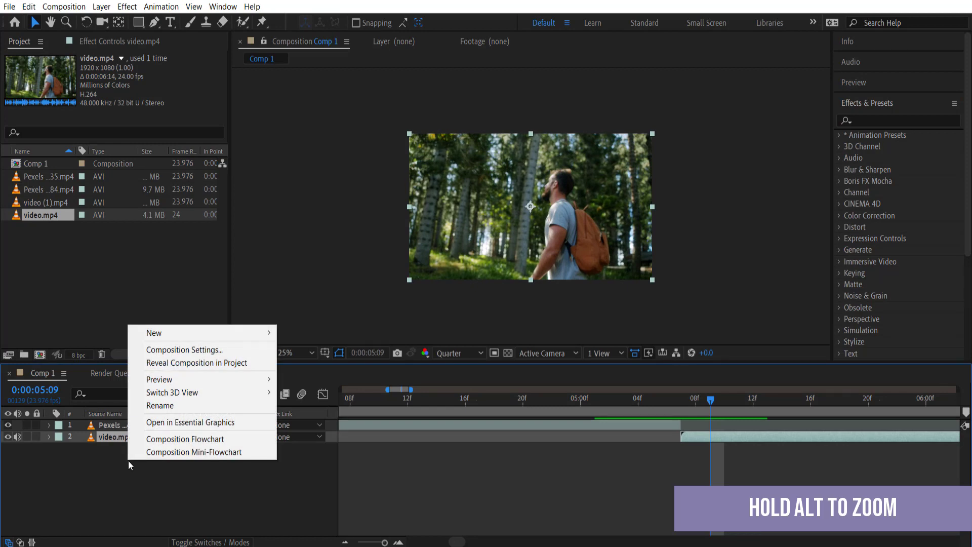
pyautogui.moveTo(243, 336)
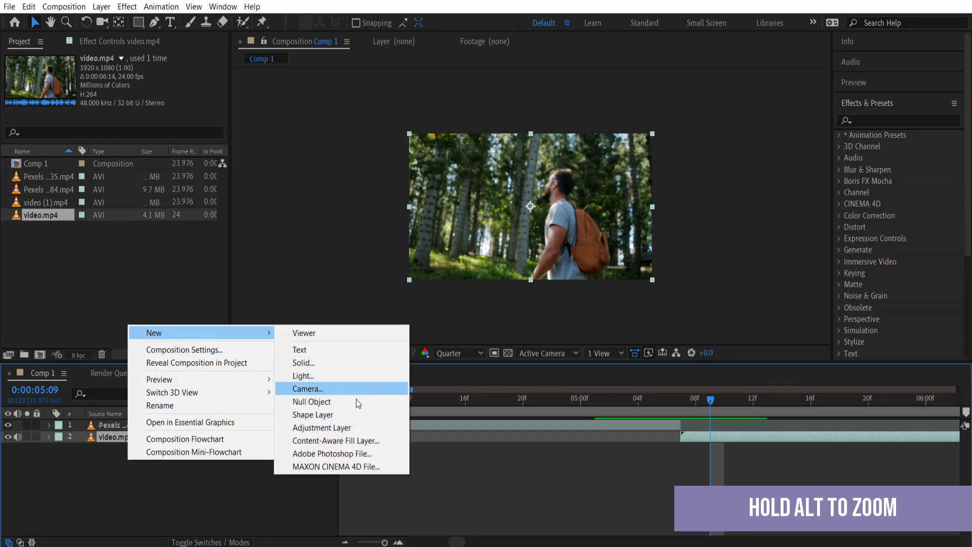
pyautogui.click(351, 427)
pyautogui.moveTo(135, 436); pyautogui.dragTo(130, 421)
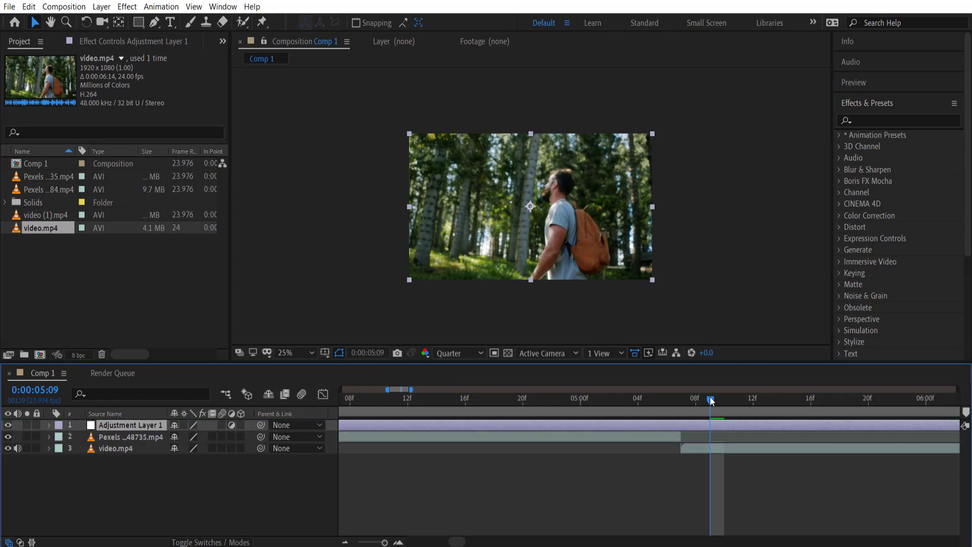
# Trim the adjustment layer's in point to just before the cut, around 5 s
pyautogui.moveTo(711, 401); pyautogui.dragTo(632, 415)
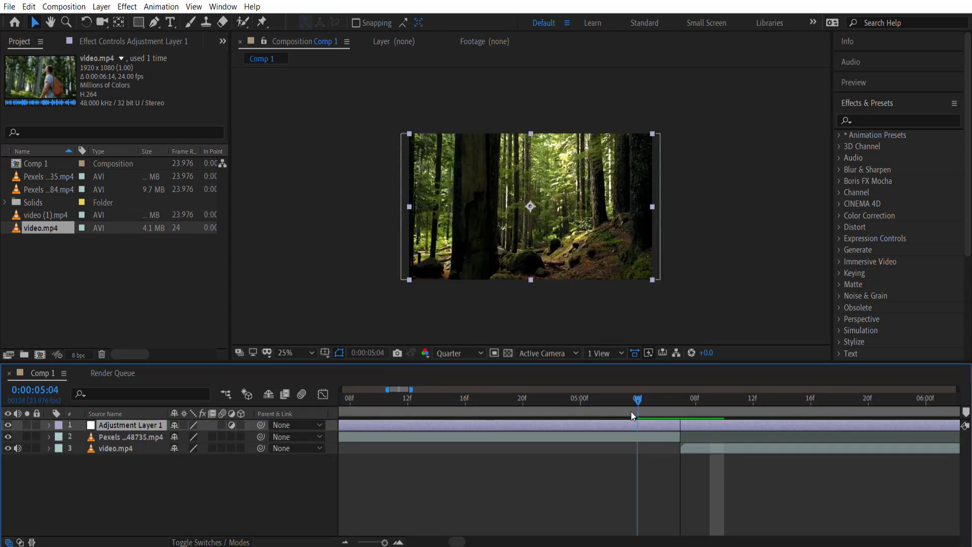
pyautogui.press('-')
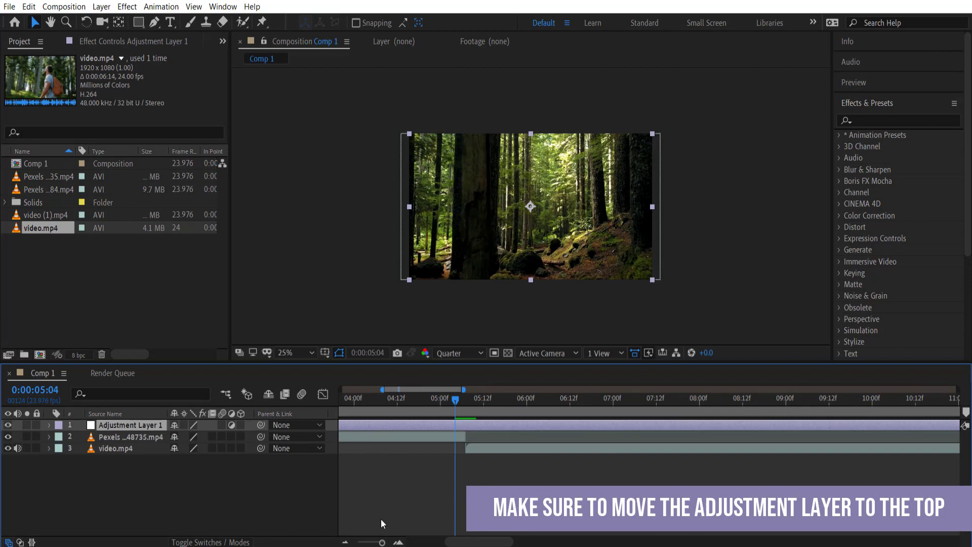
pyautogui.press('-')
pyautogui.moveTo(379, 543); pyautogui.dragTo(376, 542)
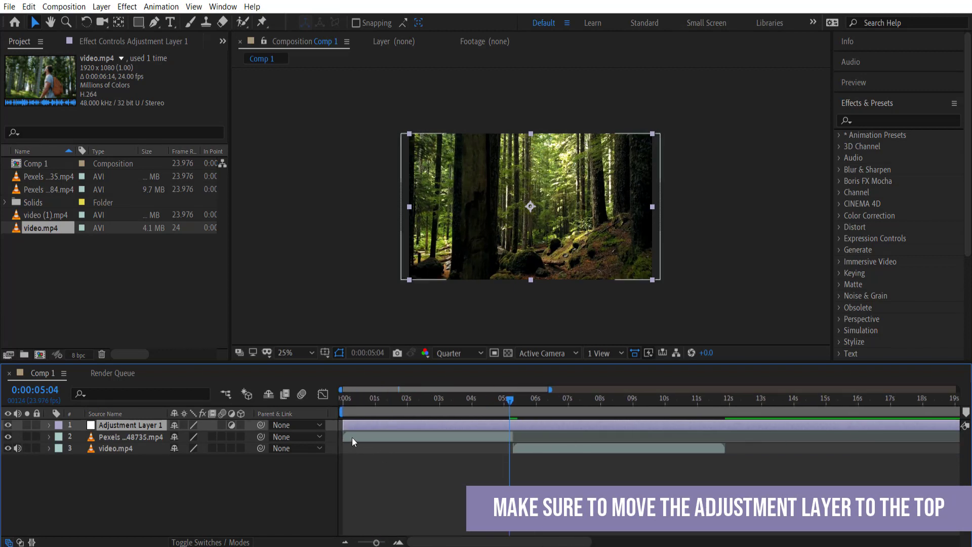
pyautogui.moveTo(343, 425); pyautogui.dragTo(546, 404)
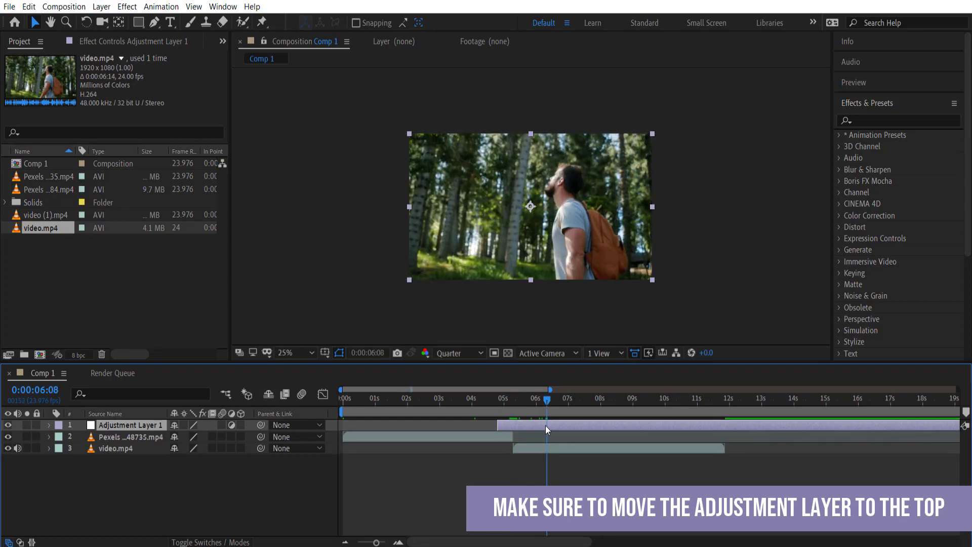
# Split Adjustment Layer 1 at 0:00:06:08 and delete the later piece
pyautogui.rightClick(545, 425)
pyautogui.click(533, 426)
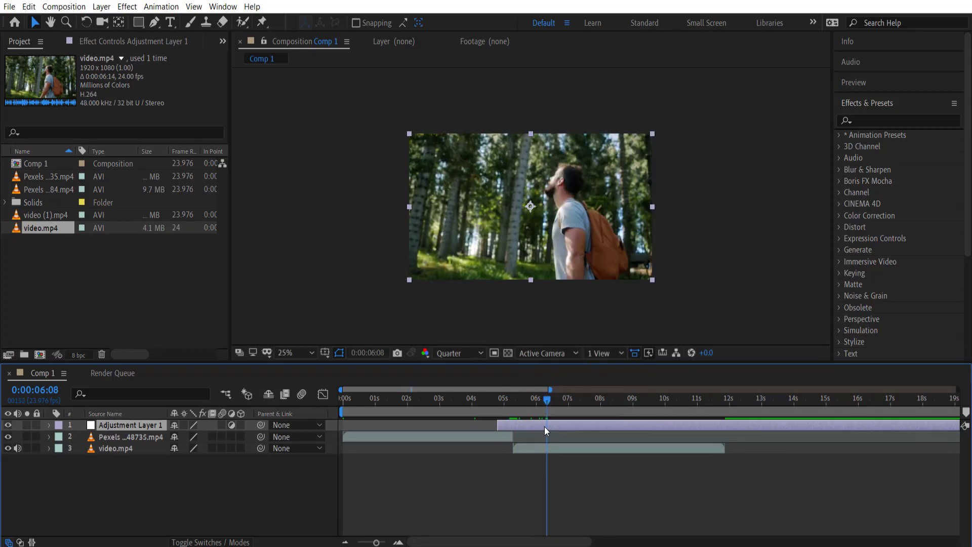
pyautogui.click(29, 7)
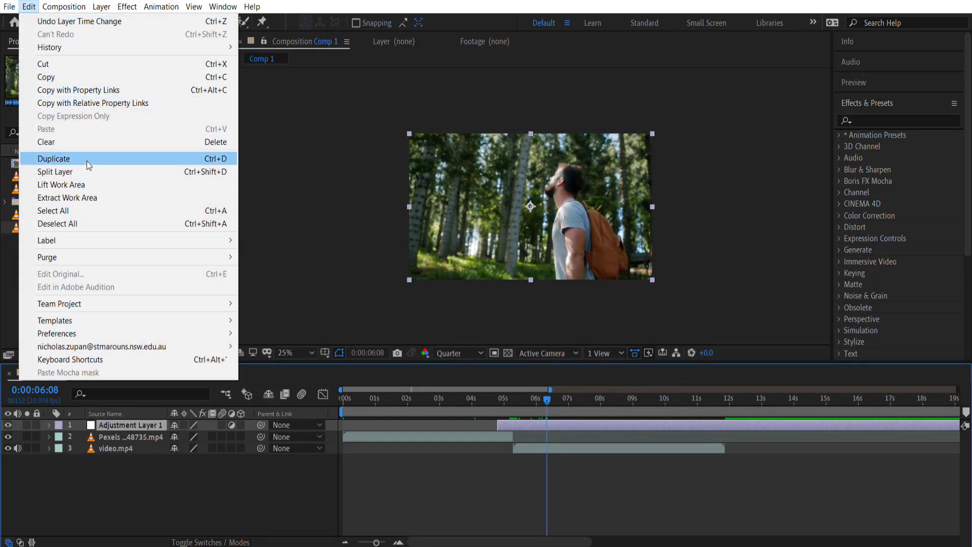
pyautogui.click(88, 172)
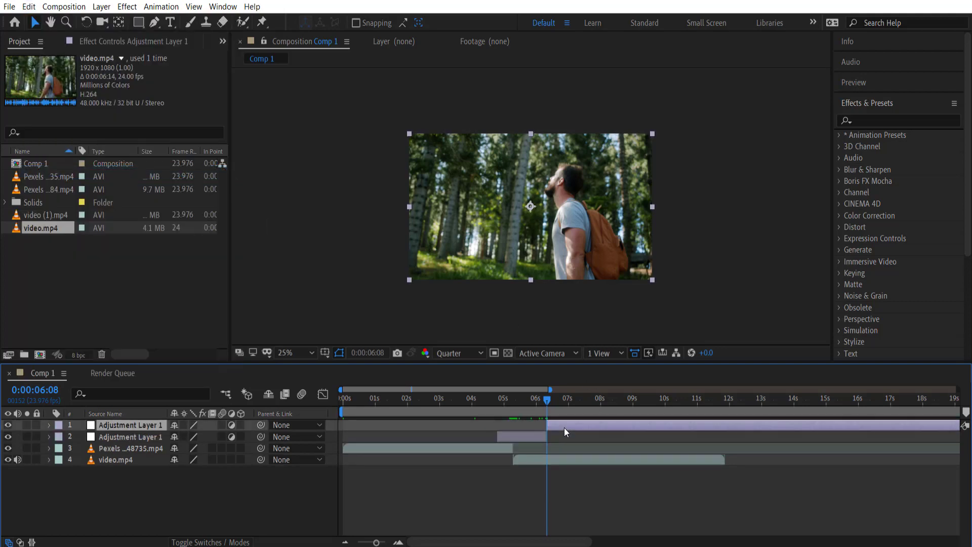
pyautogui.press('Delete')
pyautogui.keyDown('alt'); pyautogui.scroll(6, 508, 431); pyautogui.keyUp('alt')
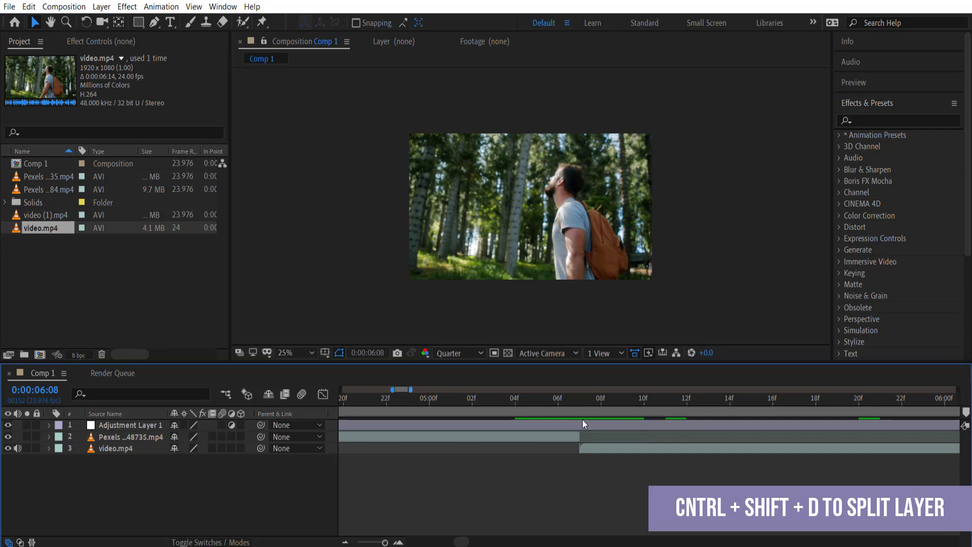
pyautogui.keyDown('alt'); pyautogui.scroll(-2, 582, 419); pyautogui.keyUp('alt')
# Pull the adjustment layer's end closer and locate the 0:00:05:07 cut frame
pyautogui.moveTo(849, 428); pyautogui.dragTo(666, 428)
pyautogui.press('pageup')
pyautogui.click(579, 404)
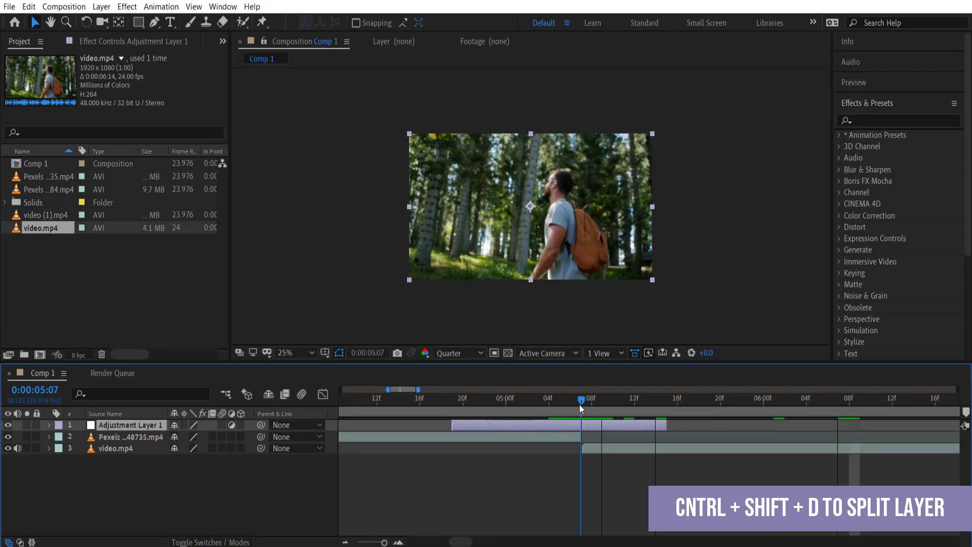
pyautogui.moveTo(579, 404)
pyautogui.mouseDown()
pyautogui.moveTo(475, 399)
pyautogui.moveTo(582, 402)
pyautogui.mouseUp()
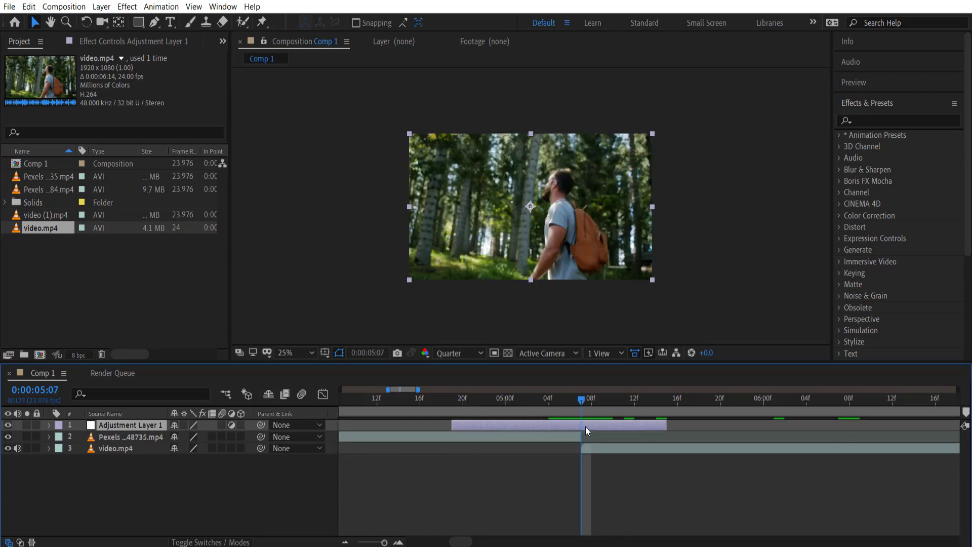
pyautogui.keyDown('alt'); pyautogui.scroll(3, 585, 426); pyautogui.keyUp('alt')
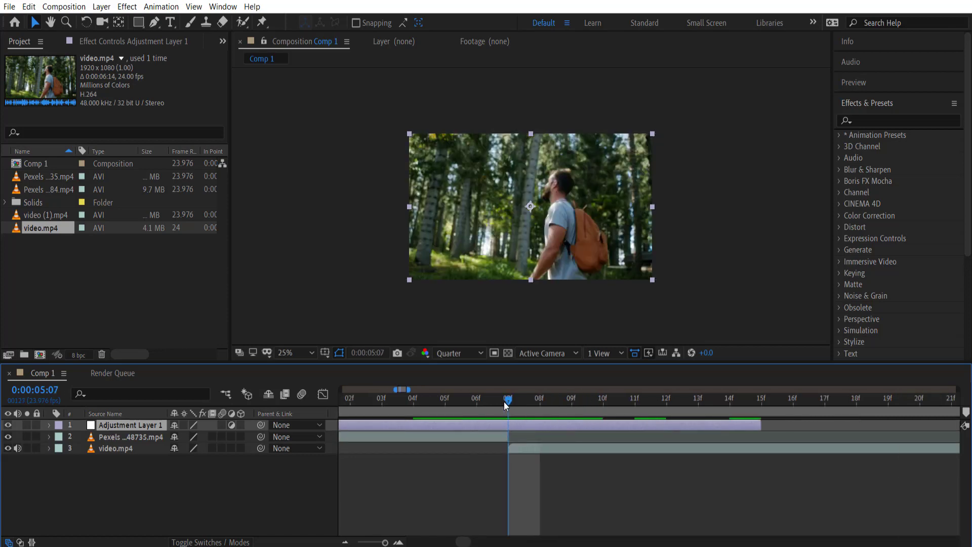
pyautogui.moveTo(505, 404)
pyautogui.mouseDown()
pyautogui.moveTo(490, 402)
pyautogui.moveTo(508, 402)
pyautogui.mouseUp()
pyautogui.hscroll(-2, 464, 543)
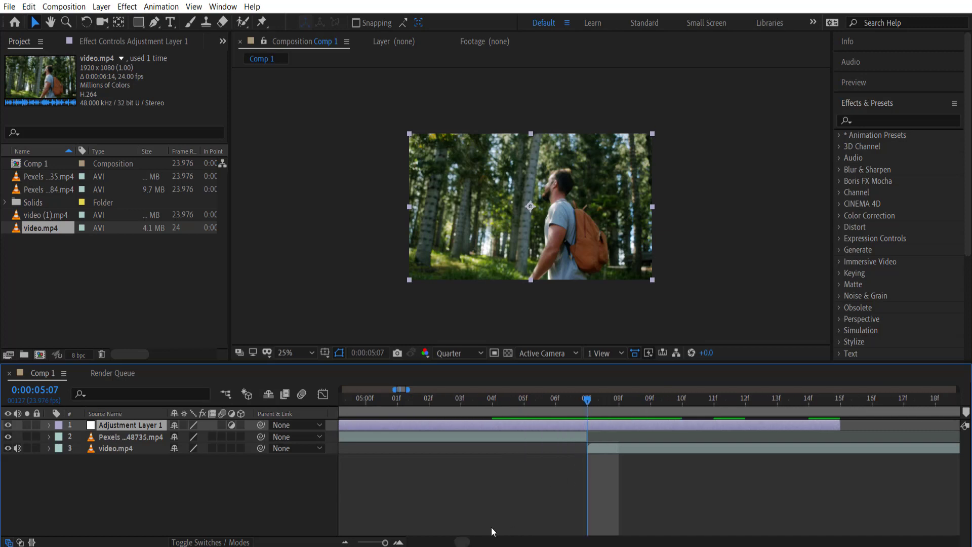
pyautogui.hscroll(-1, 465, 543)
pyautogui.hscroll(-2, 464, 543)
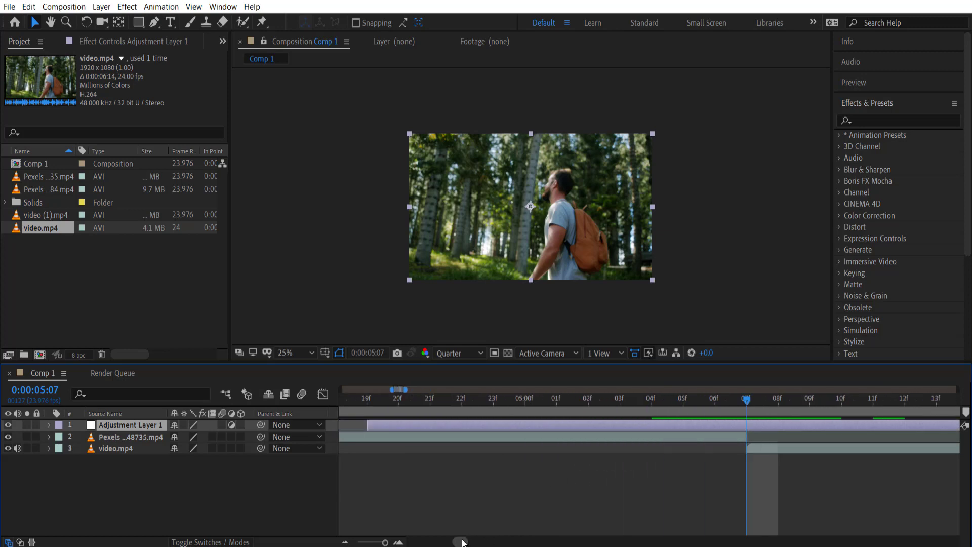
# Trim the adjustment layer to run from about 0:00:04:21 to 0:00:05:17
pyautogui.moveTo(366, 423); pyautogui.dragTo(745, 427)
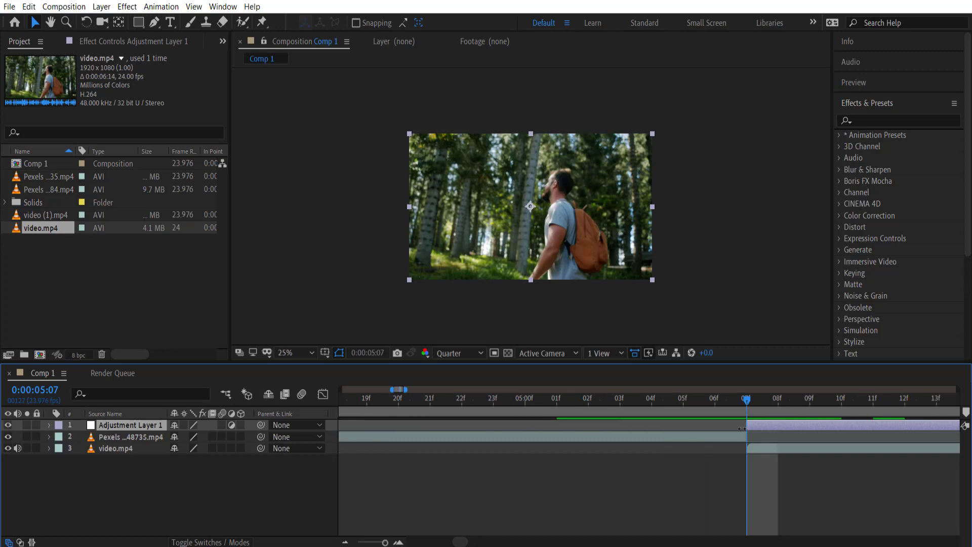
pyautogui.moveTo(732, 428); pyautogui.dragTo(726, 427)
pyautogui.moveTo(701, 422); pyautogui.dragTo(438, 424)
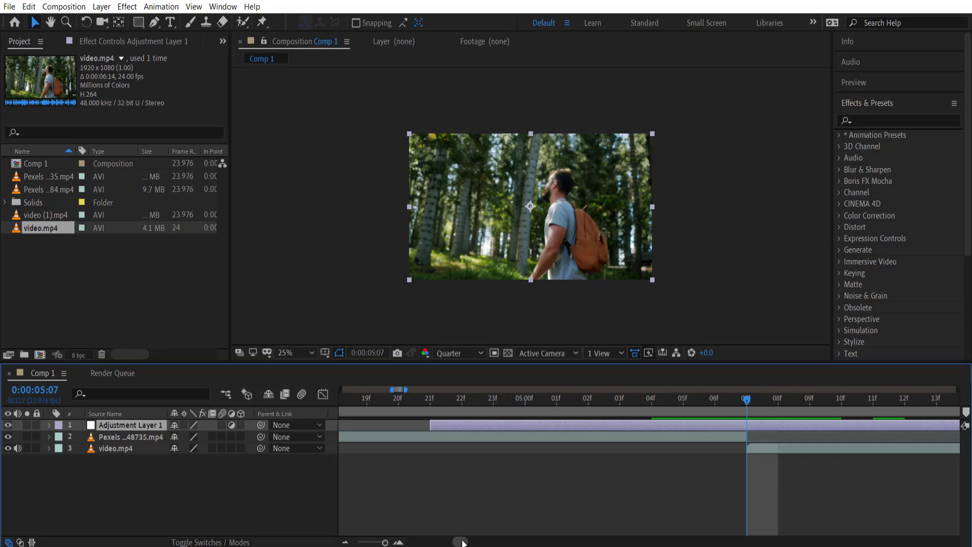
pyautogui.moveTo(462, 543); pyautogui.dragTo(464, 542)
pyautogui.moveTo(805, 422); pyautogui.dragTo(865, 430)
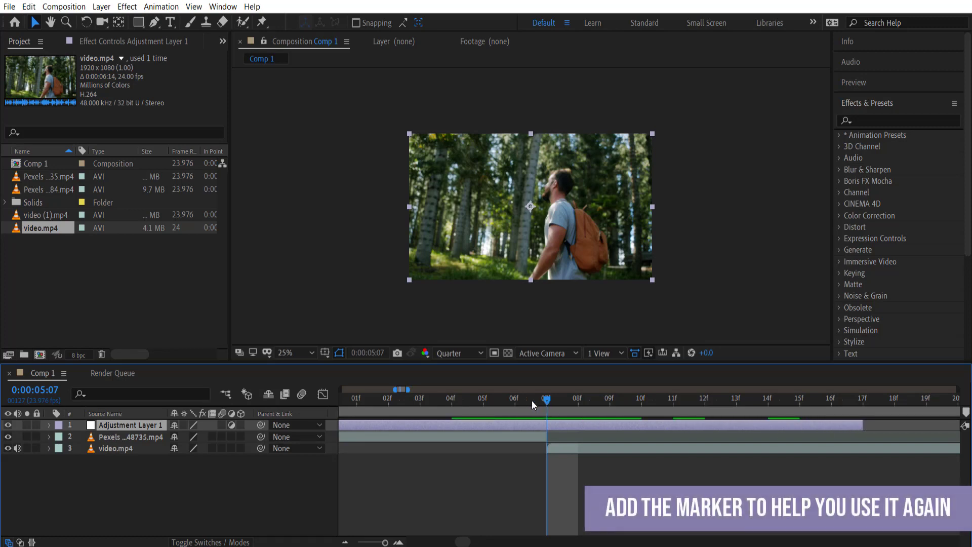
# Add a layer marker to Adjustment Layer 1 at the 0:00:05:07 cut
pyautogui.rightClick(546, 424)
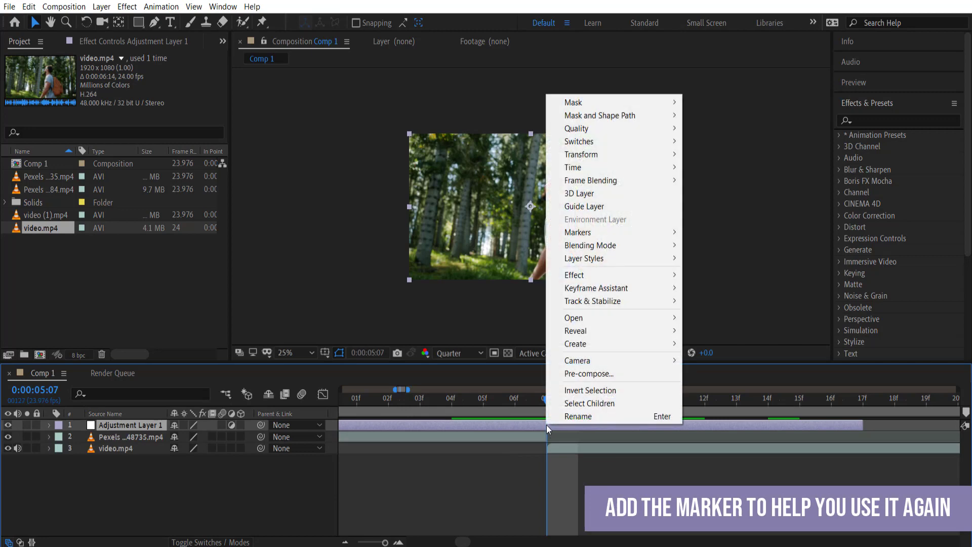
pyautogui.moveTo(602, 230)
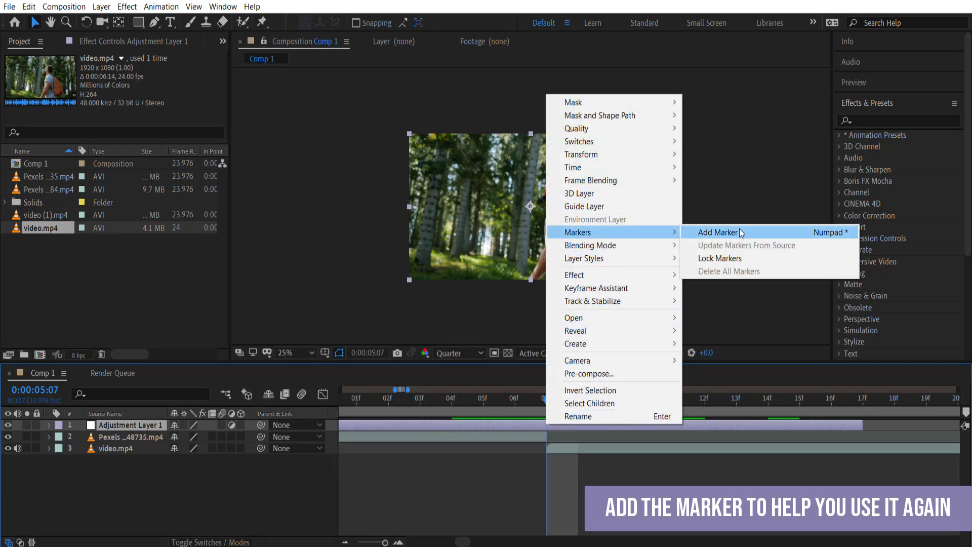
pyautogui.click(739, 233)
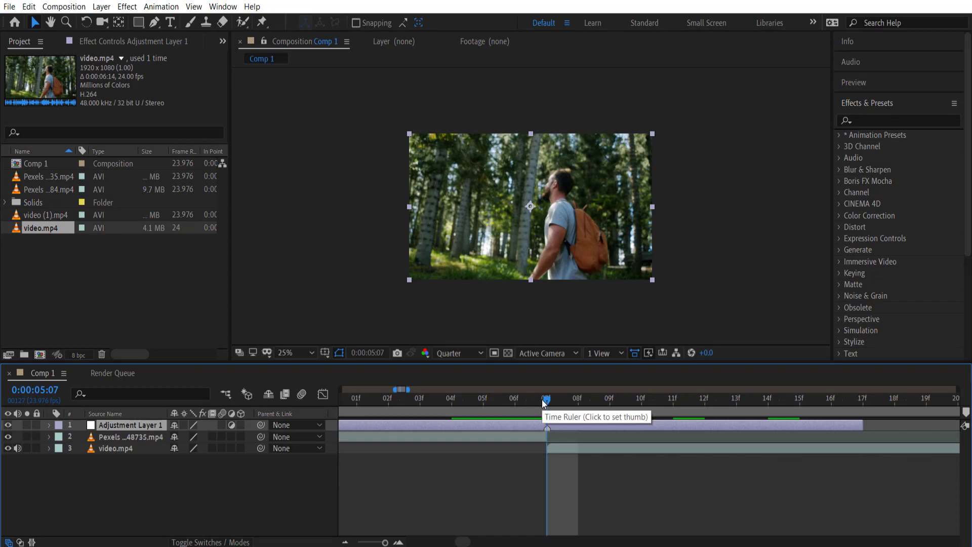
# Search 'opti' and apply Optics Compensation to Adjustment Layer 1
pyautogui.click(882, 120)
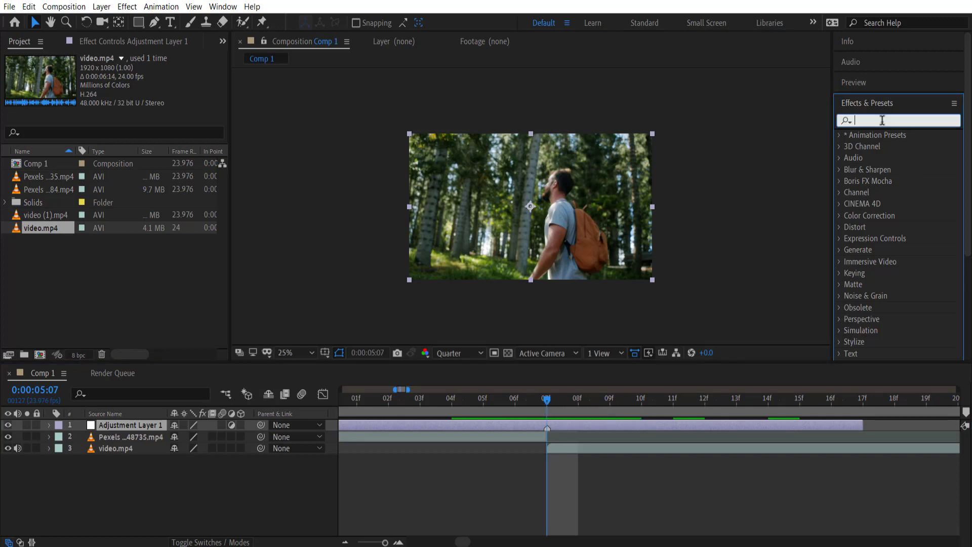
pyautogui.write('opti')
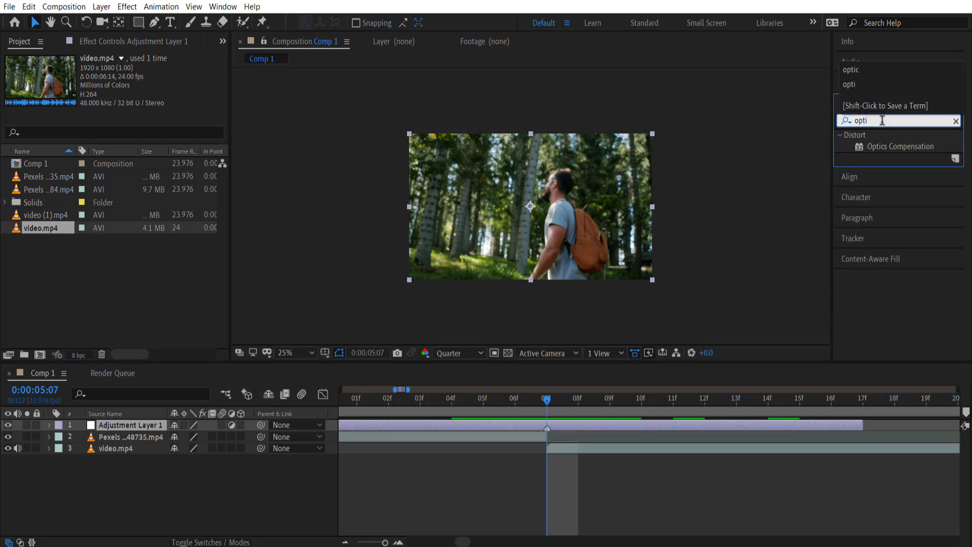
pyautogui.moveTo(901, 148); pyautogui.dragTo(584, 426)
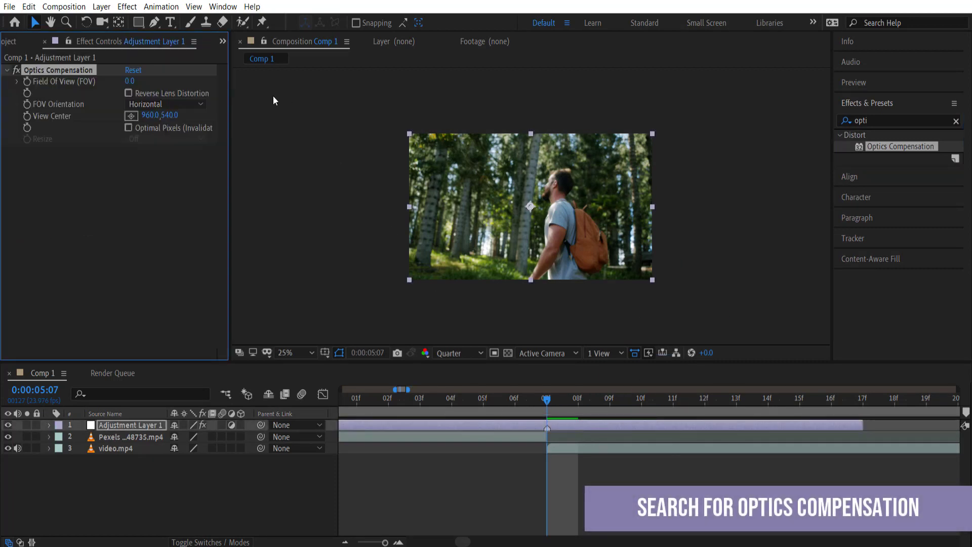
# Enable Reverse Lens Distortion and move the Field Of View keyframe to 06f
pyautogui.click(128, 93)
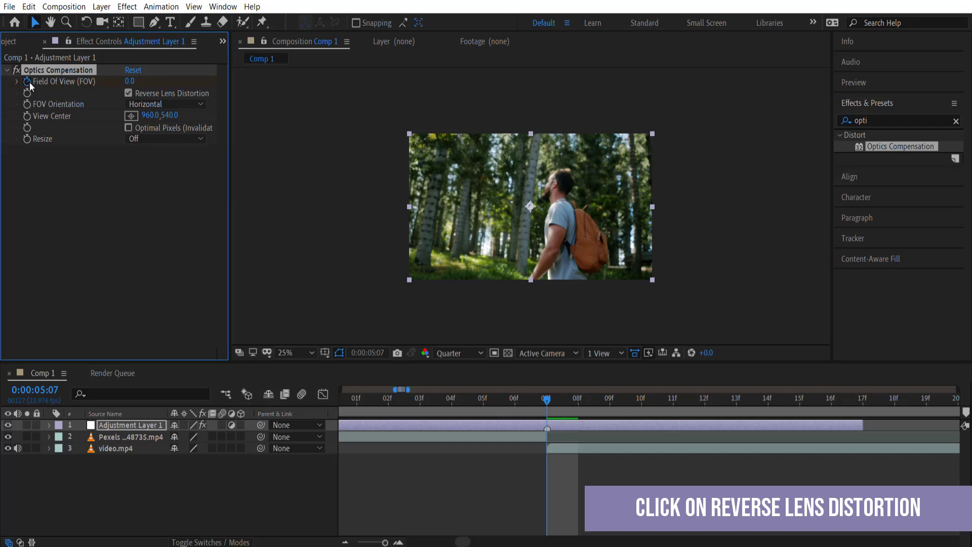
pyautogui.press('u')
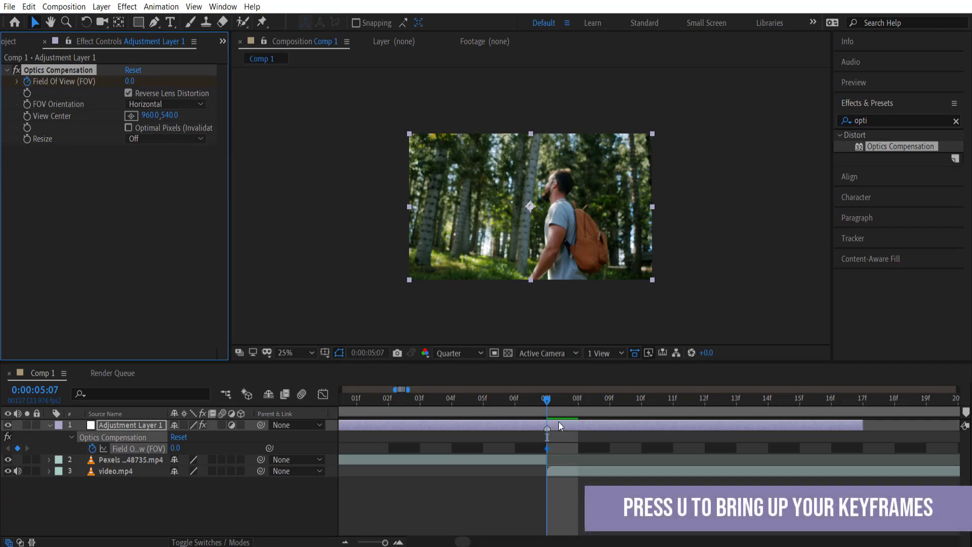
pyautogui.moveTo(548, 449); pyautogui.dragTo(522, 448)
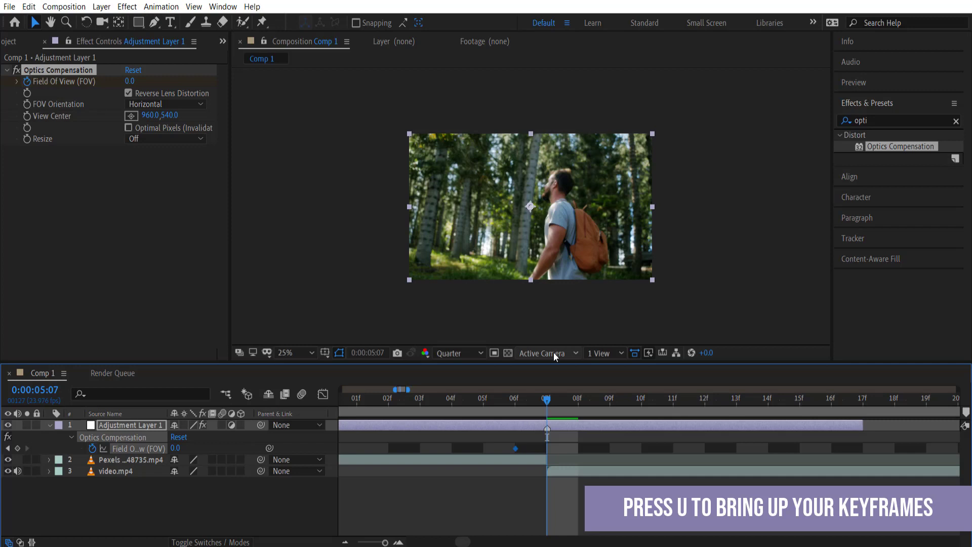
# Set Field Of View to 160 at the 0:00:05:06 keyframe
pyautogui.moveTo(517, 452)
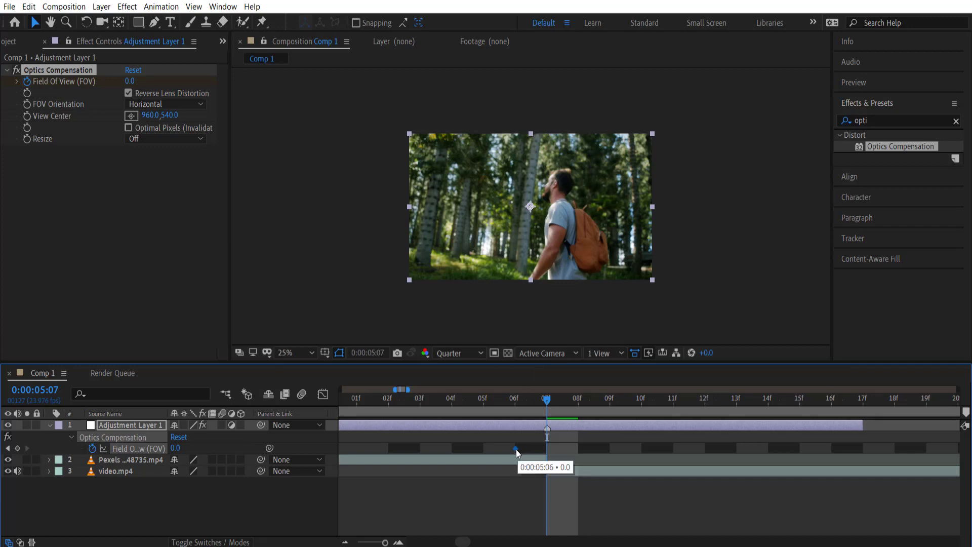
pyautogui.click(524, 403)
pyautogui.click(175, 448)
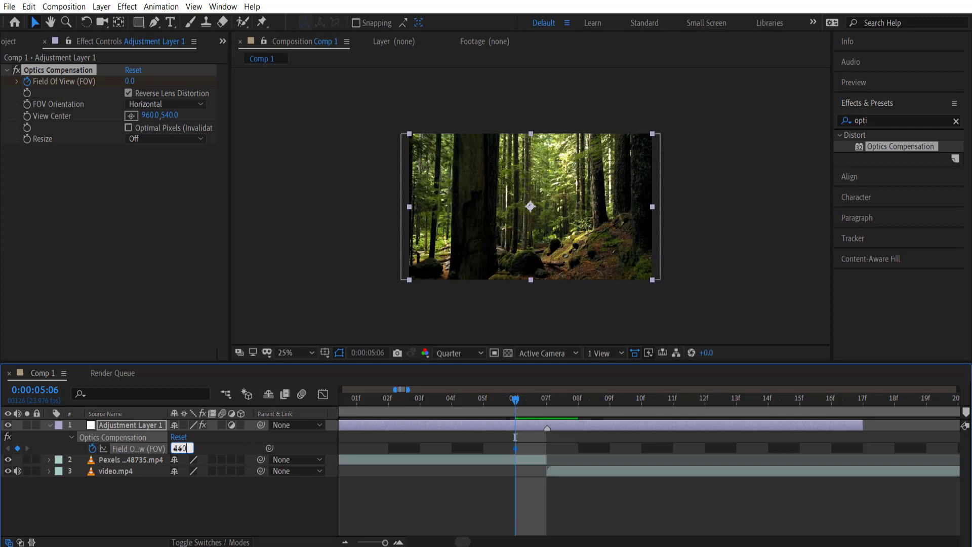
pyautogui.write('160')
pyautogui.press('Return')
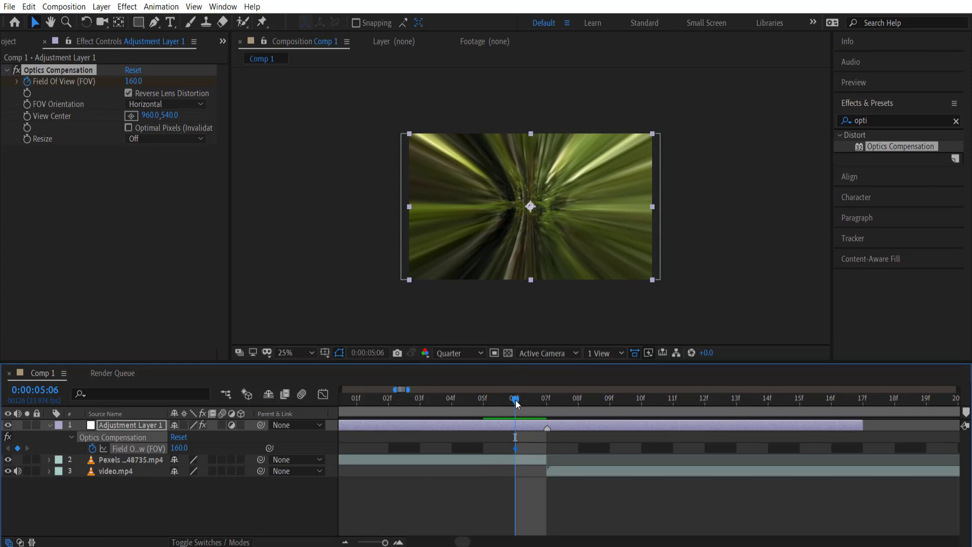
# Key Field Of View to 0 at 0:00:04:21 and preview the warp ramp
pyautogui.moveTo(511, 402); pyautogui.dragTo(386, 408)
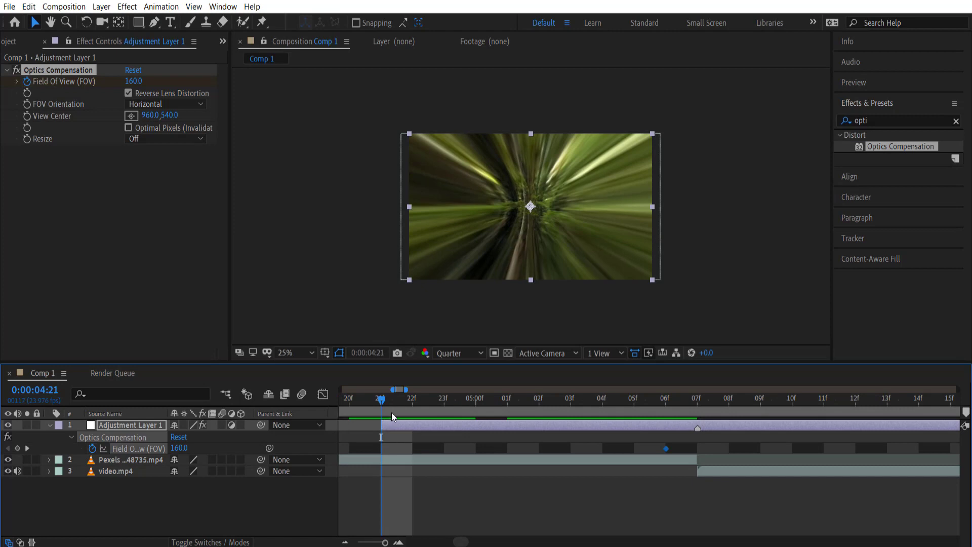
pyautogui.click(180, 448)
pyautogui.write('0')
pyautogui.press('Return')
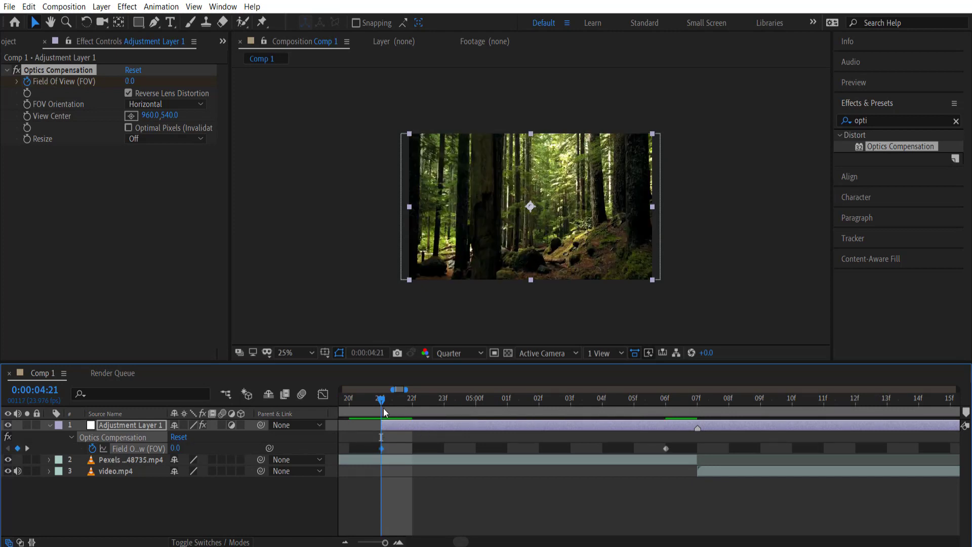
pyautogui.moveTo(391, 398); pyautogui.dragTo(602, 398)
pyautogui.moveTo(494, 393); pyautogui.dragTo(696, 399)
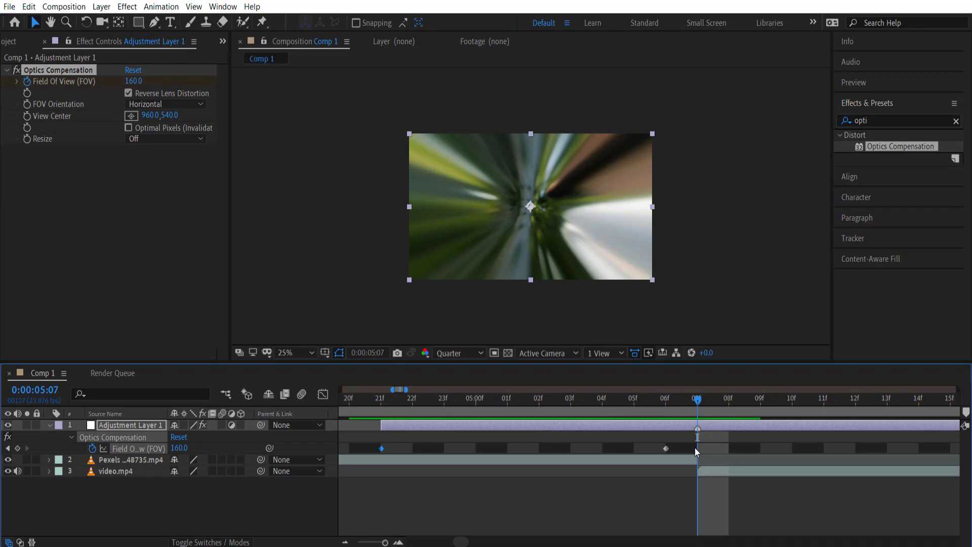
# Key Field Of View back to 0 at 0:00:05:17 and scrub through the transition
pyautogui.click(716, 403)
pyautogui.moveTo(715, 404); pyautogui.dragTo(869, 404)
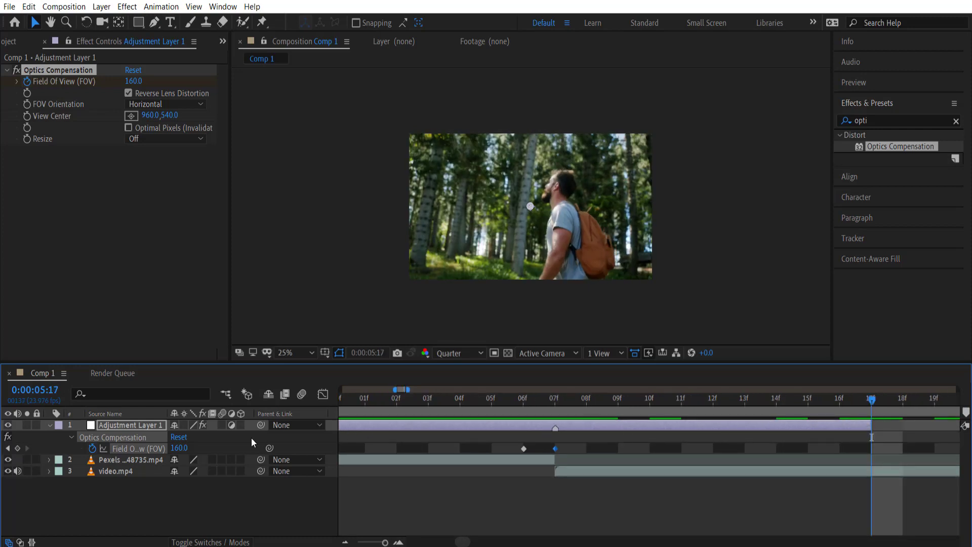
pyautogui.click(178, 448)
pyautogui.write('0')
pyautogui.press('Return')
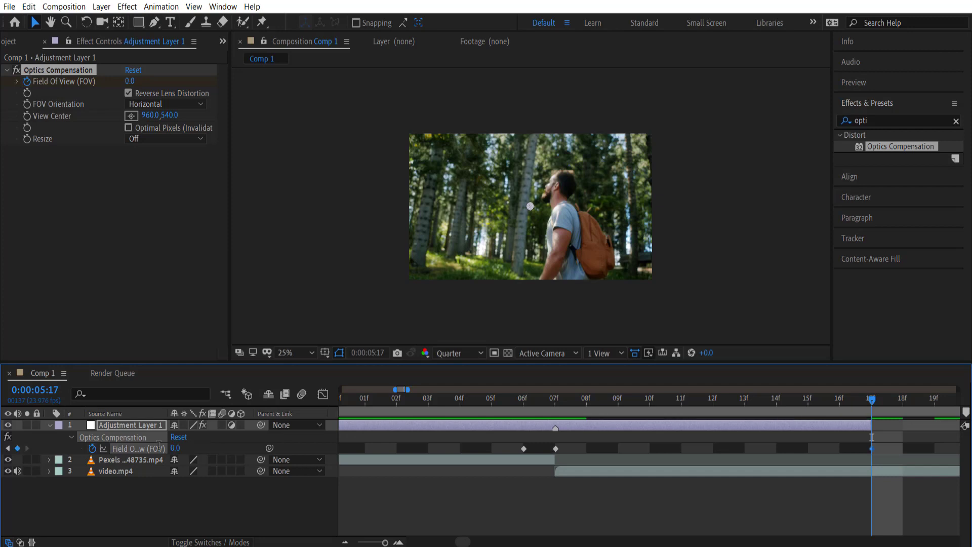
pyautogui.moveTo(849, 400); pyautogui.dragTo(491, 402)
pyautogui.moveTo(554, 402); pyautogui.dragTo(381, 408)
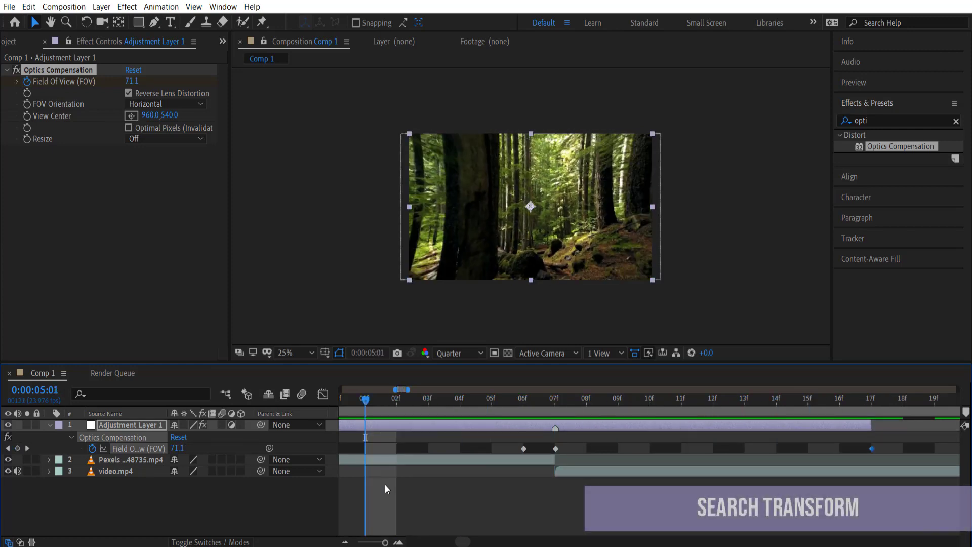
pyautogui.scroll(-2, 498, 478)
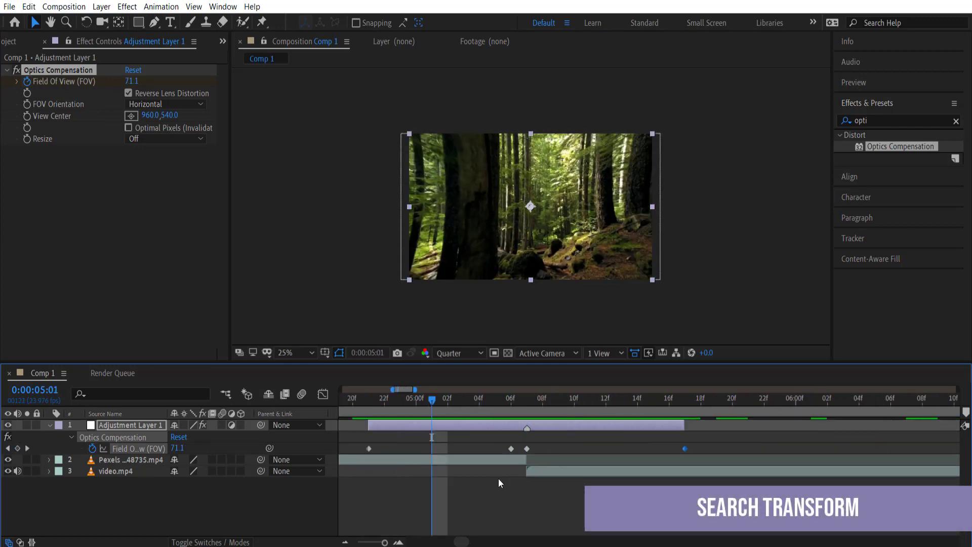
# Search 'tran' and drop the Transform effect onto Adjustment Layer 1
pyautogui.click(956, 120)
pyautogui.click(919, 122)
pyautogui.write('trans')
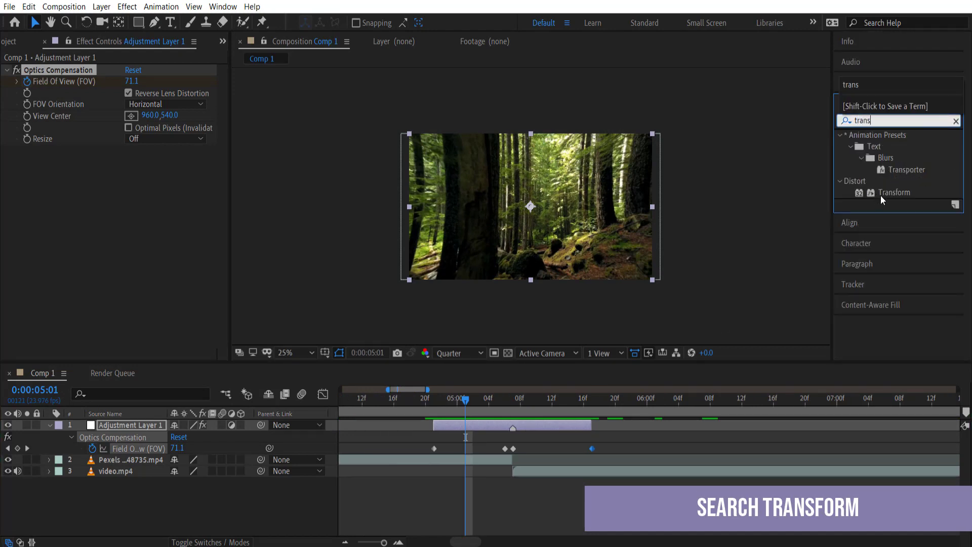
pyautogui.moveTo(894, 192); pyautogui.dragTo(478, 418)
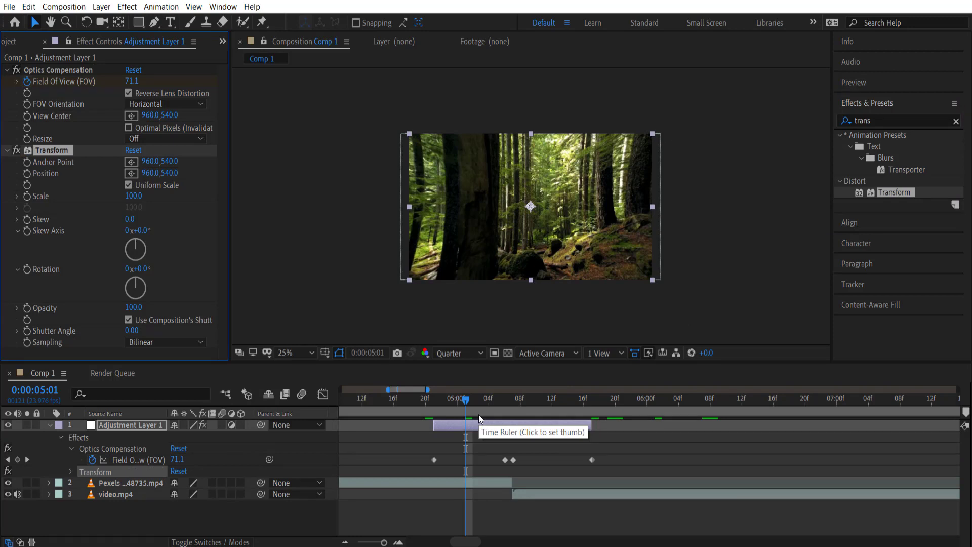
pyautogui.moveTo(465, 400); pyautogui.dragTo(513, 401)
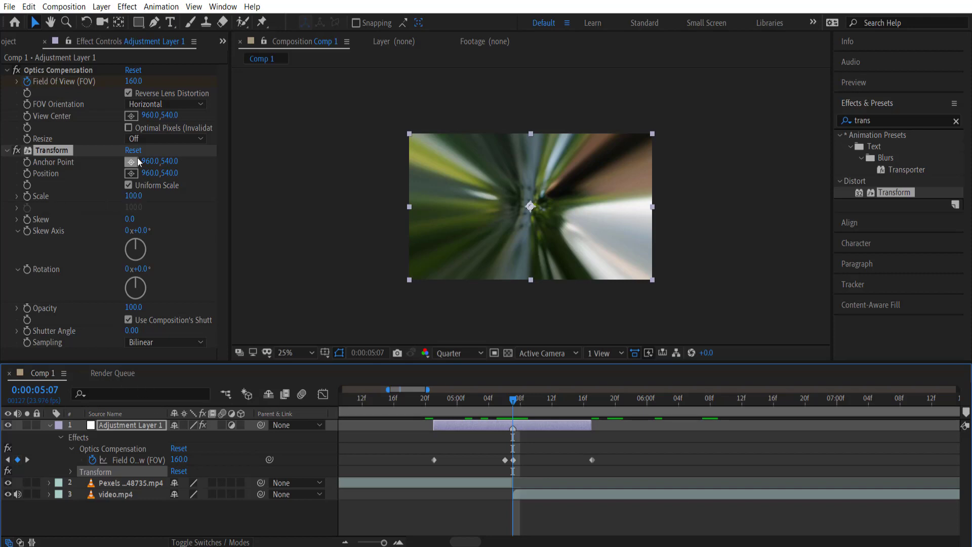
# Start keyframing Transform Scale and set it to 100 at 0:00:04:21
pyautogui.moveTo(514, 400); pyautogui.dragTo(506, 401)
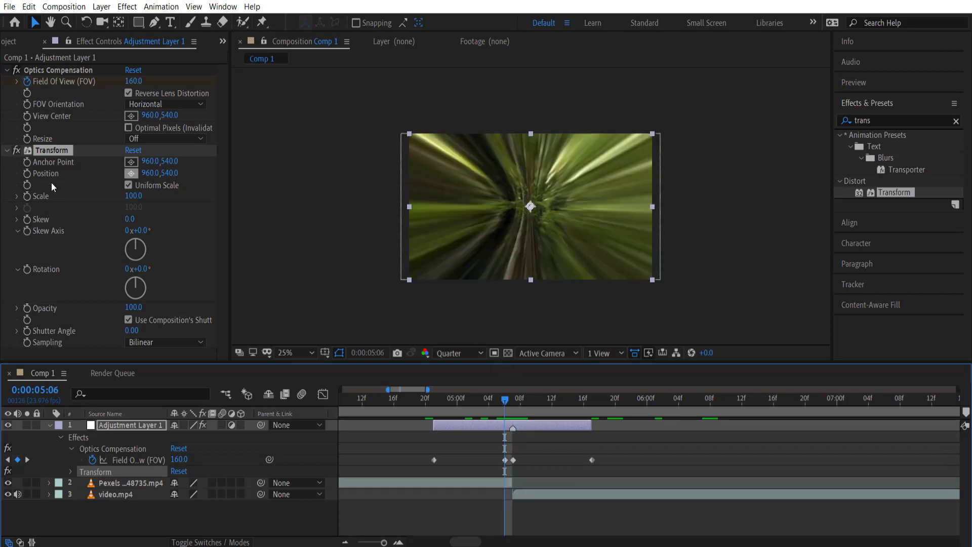
pyautogui.click(27, 197)
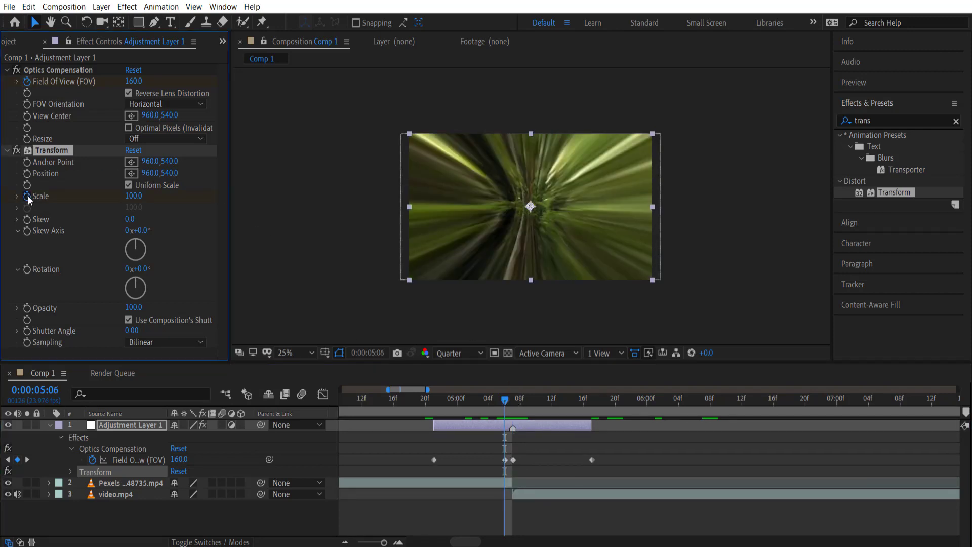
pyautogui.click(131, 196)
pyautogui.press('BackSpace')
pyautogui.press('Return')
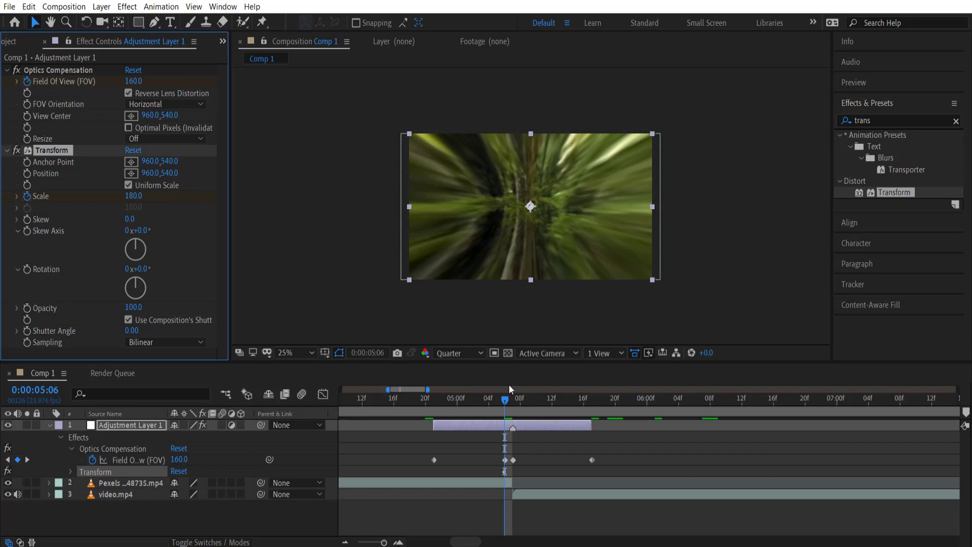
pyautogui.moveTo(502, 404); pyautogui.dragTo(434, 406)
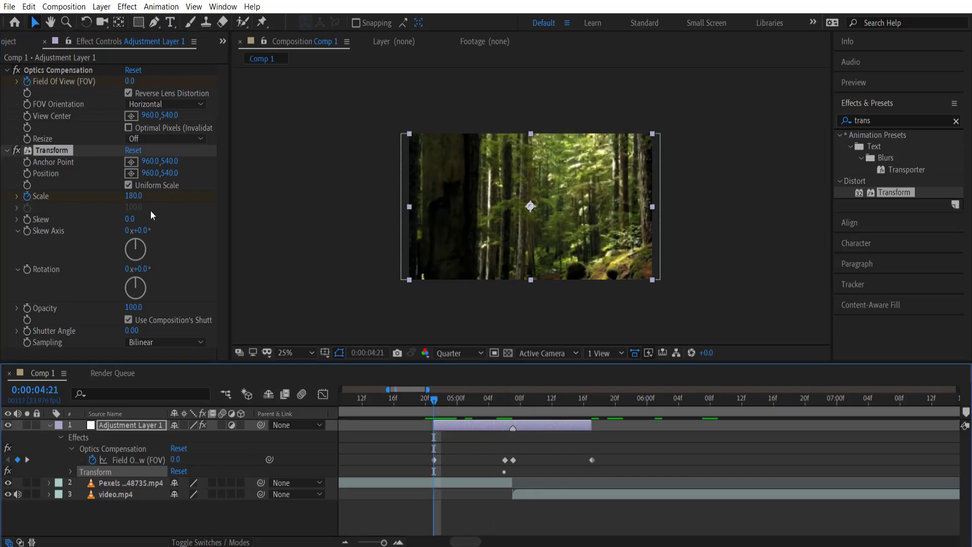
pyautogui.click(132, 197)
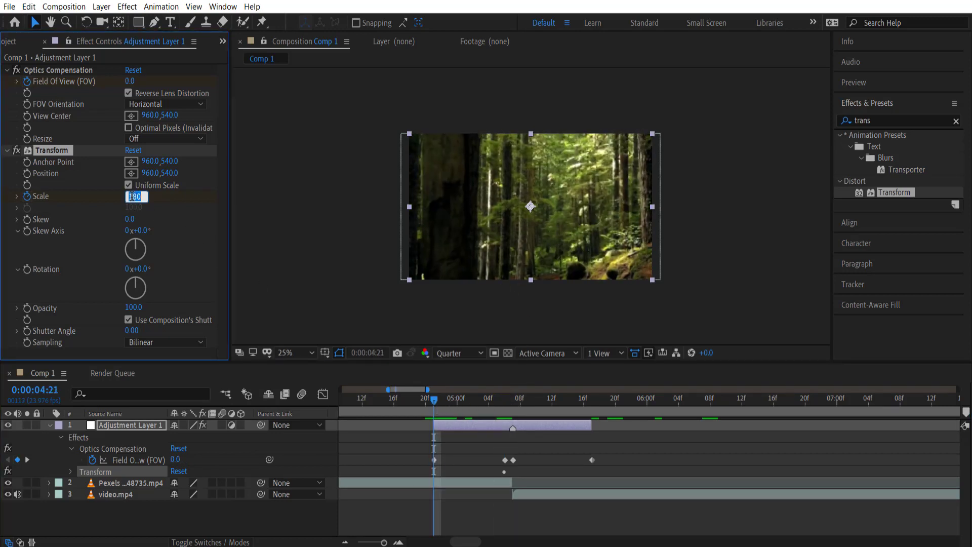
pyautogui.write('10')
pyautogui.press('Return')
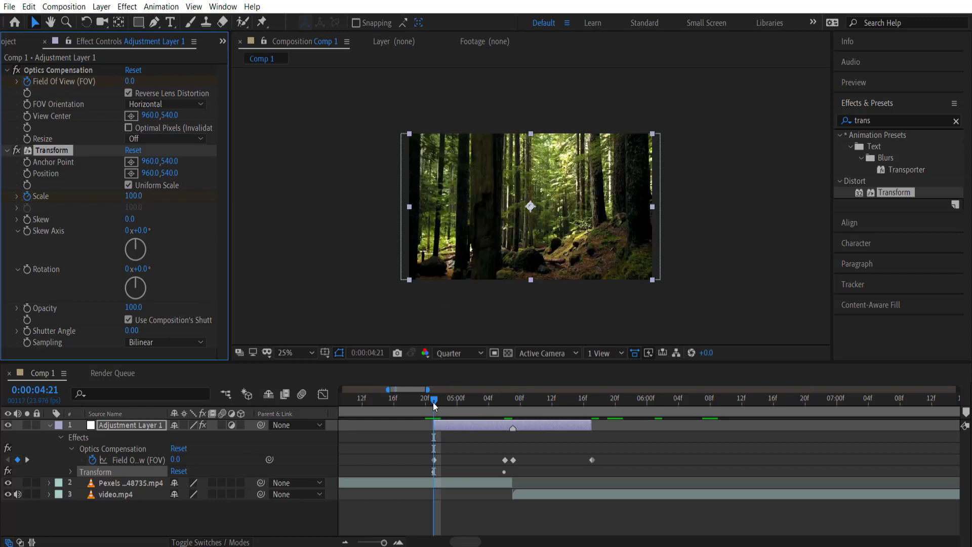
# Set Transform Scale to 20 at the 0:00:05:07 cut
pyautogui.moveTo(433, 402); pyautogui.dragTo(514, 407)
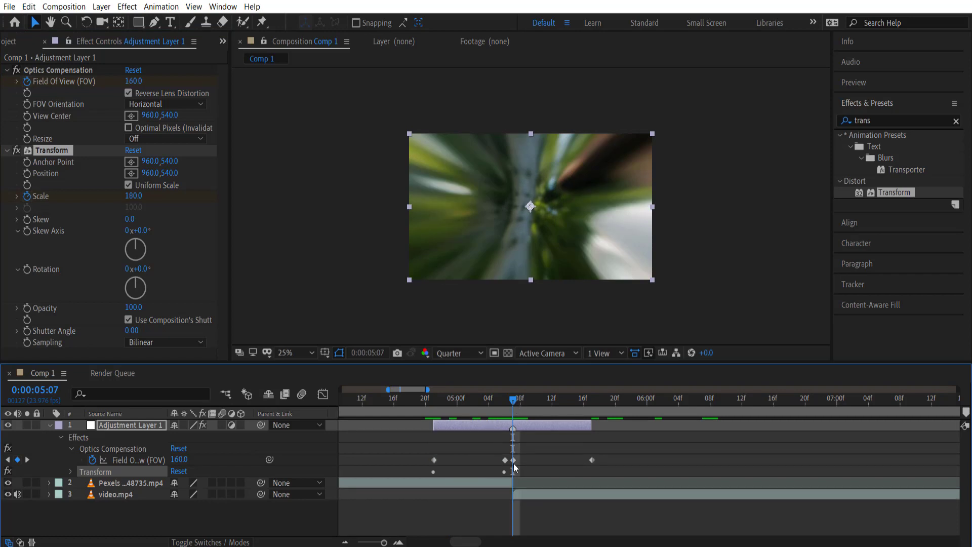
pyautogui.moveTo(559, 403); pyautogui.dragTo(512, 405)
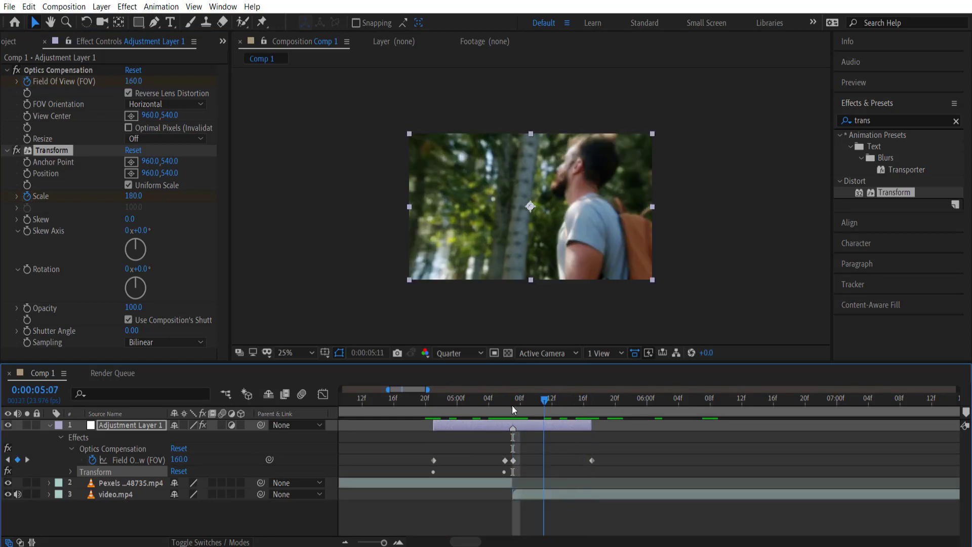
pyautogui.click(131, 197)
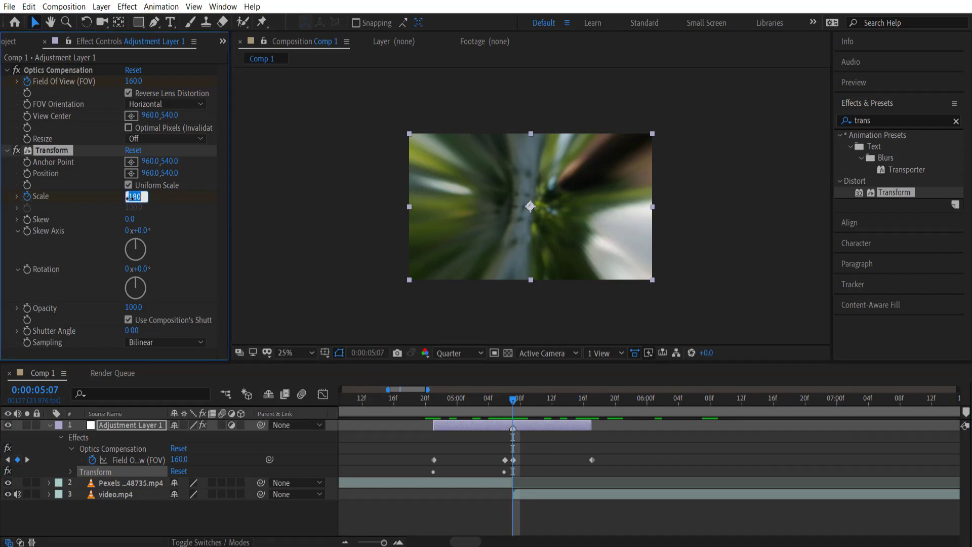
pyautogui.write('20')
pyautogui.press('Return')
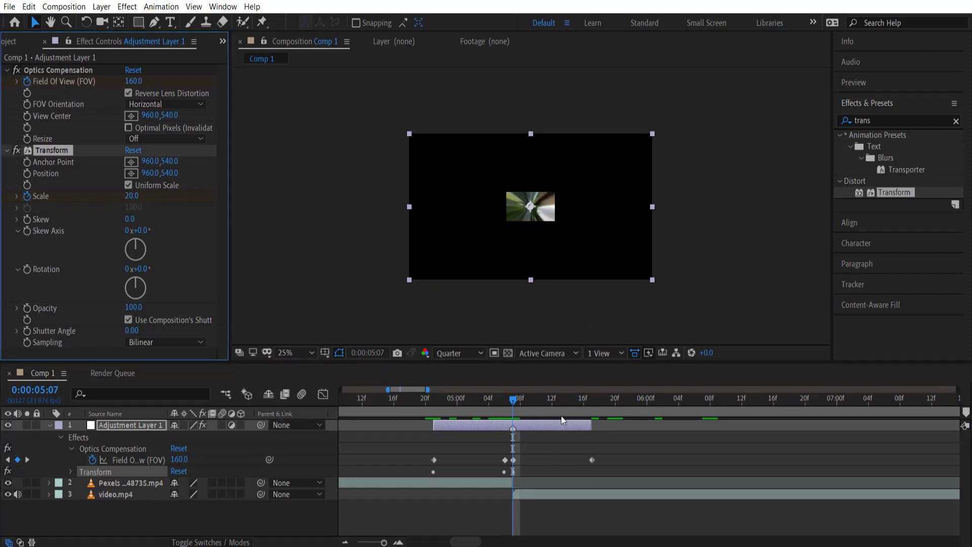
# Return Transform Scale to 100 at 0:00:05:17 and preview the transition
pyautogui.moveTo(515, 404); pyautogui.dragTo(552, 402)
pyautogui.click(590, 402)
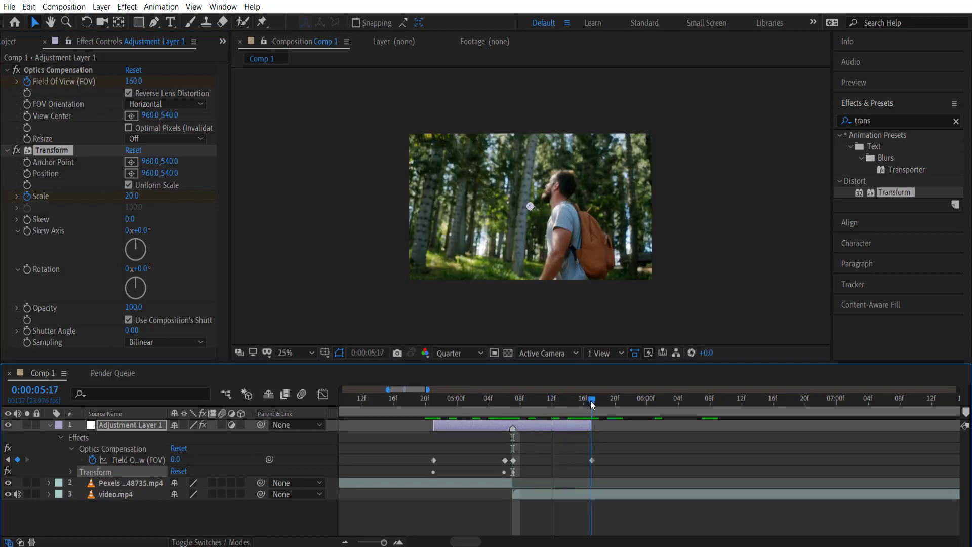
pyautogui.click(131, 195)
pyautogui.write('10')
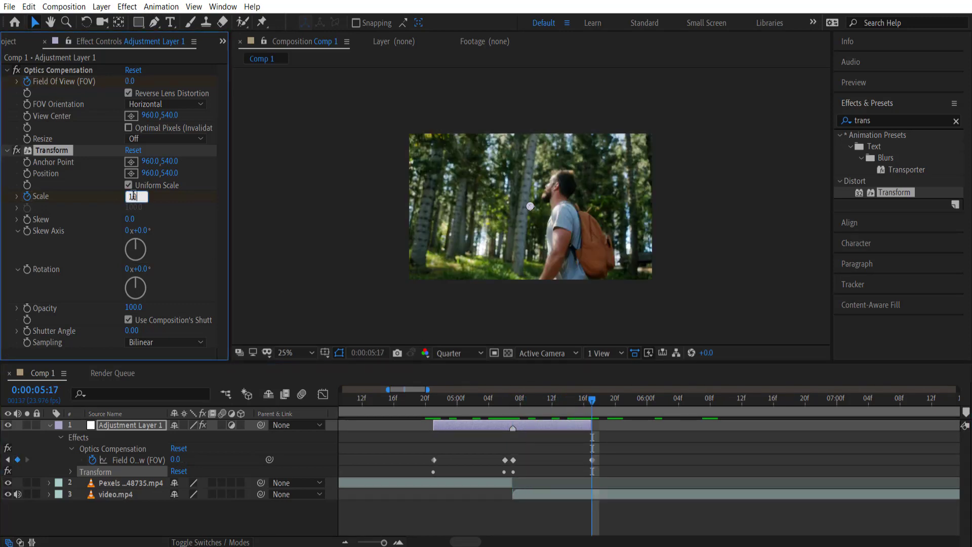
pyautogui.write('0')
pyautogui.press('Return')
pyautogui.moveTo(521, 403)
pyautogui.mouseDown()
pyautogui.moveTo(413, 402)
pyautogui.moveTo(511, 397)
pyautogui.mouseUp()
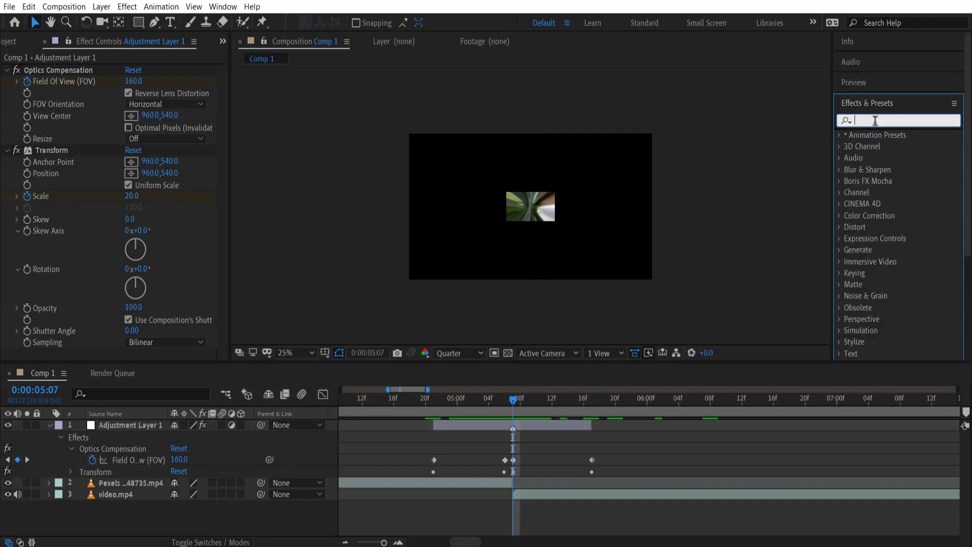
# Apply Motion Tile to Adjustment Layer 1 and move it above the other effects
pyautogui.write('moti')
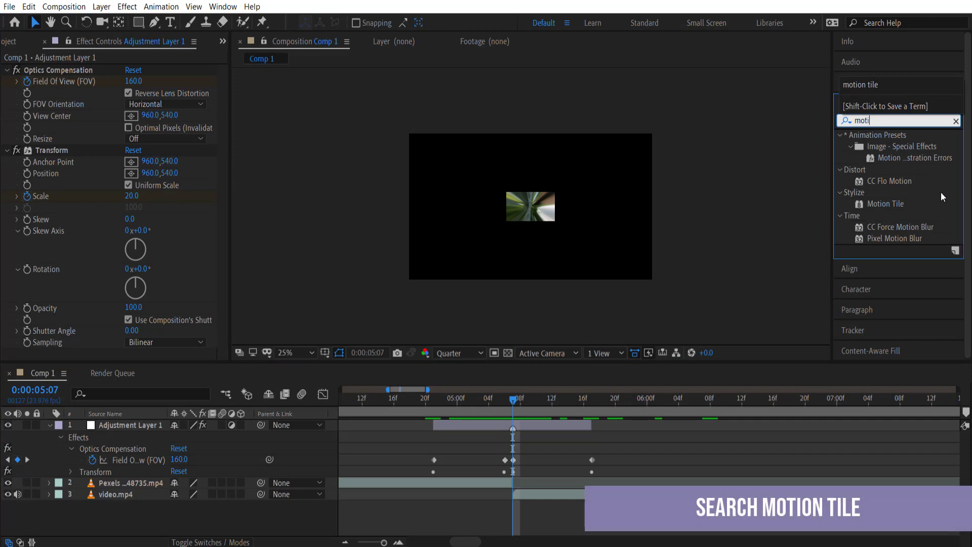
pyautogui.click(891, 205)
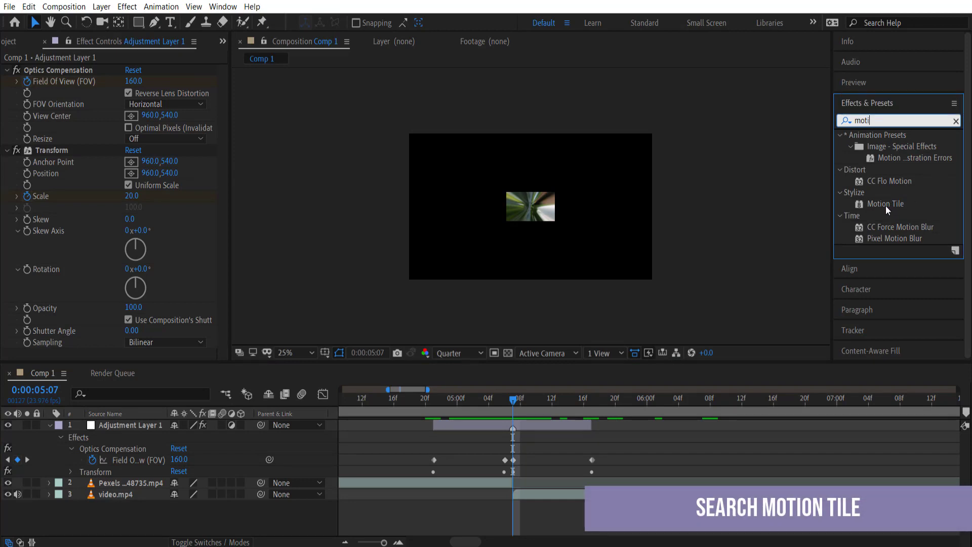
pyautogui.moveTo(888, 205); pyautogui.dragTo(542, 428)
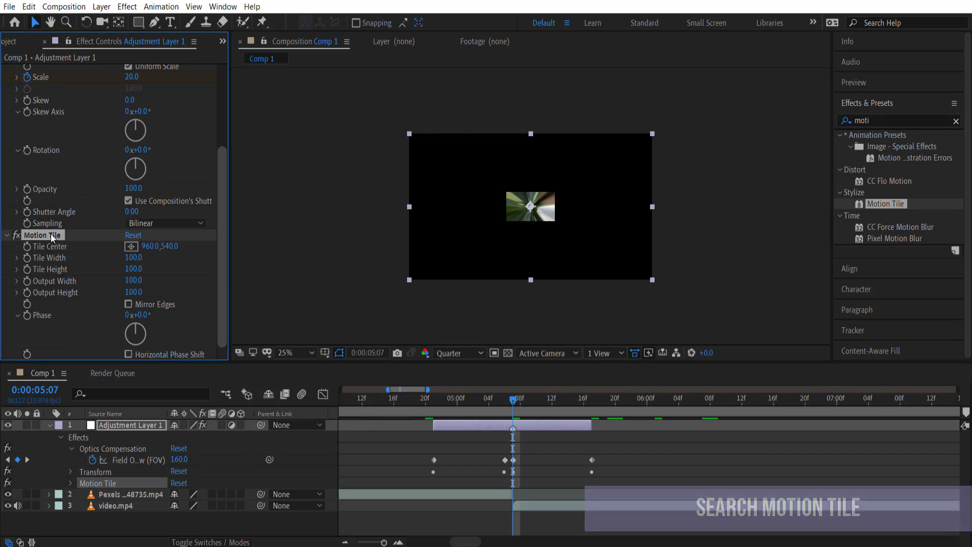
pyautogui.moveTo(51, 236); pyautogui.dragTo(53, 66)
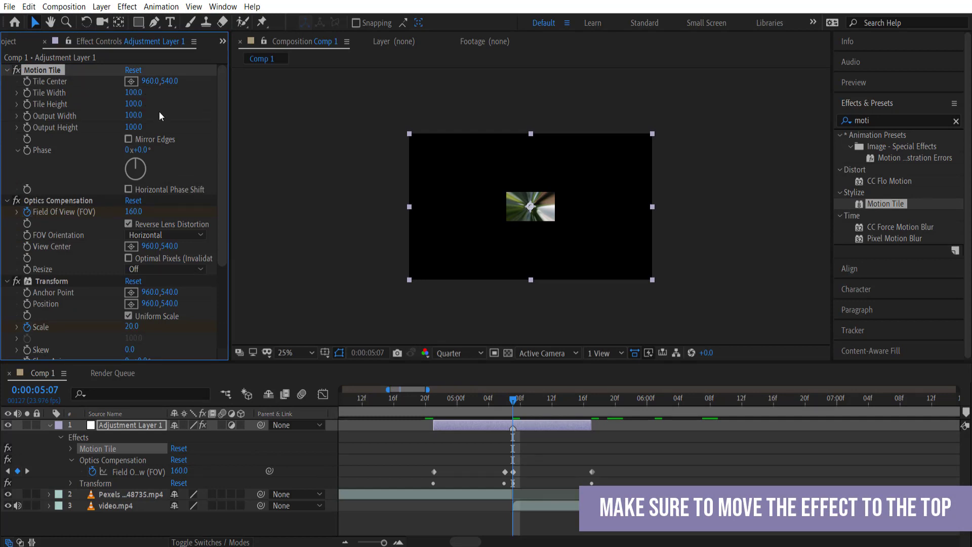
# Set Motion Tile Output Width and Height to 500, enable Mirror Edges, and preview the zoom
pyautogui.moveTo(143, 114); pyautogui.dragTo(157, 115)
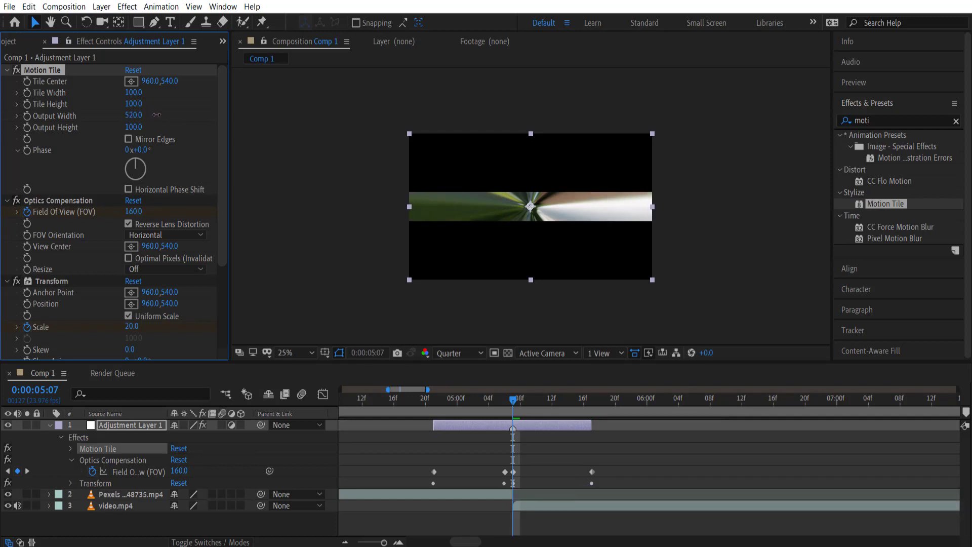
pyautogui.click(133, 115)
pyautogui.write('500')
pyautogui.press('Return')
pyautogui.click(132, 127)
pyautogui.write('260')
pyautogui.press('Return')
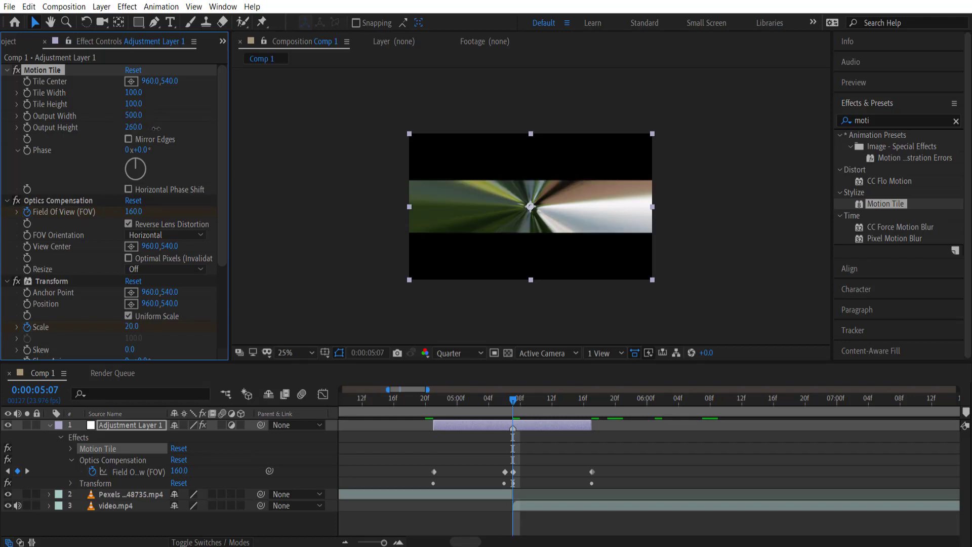
pyautogui.moveTo(156, 128); pyautogui.dragTo(162, 128)
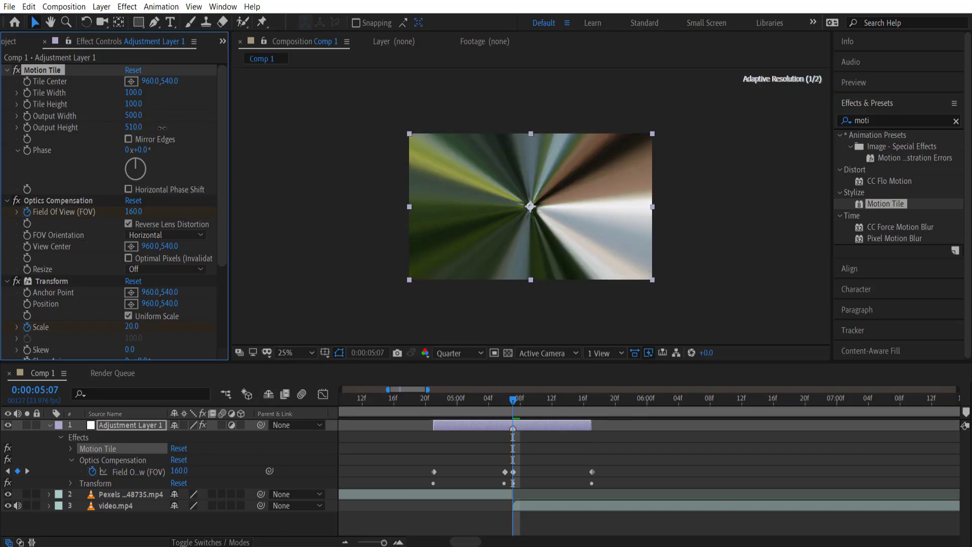
pyautogui.click(130, 127)
pyautogui.write('5')
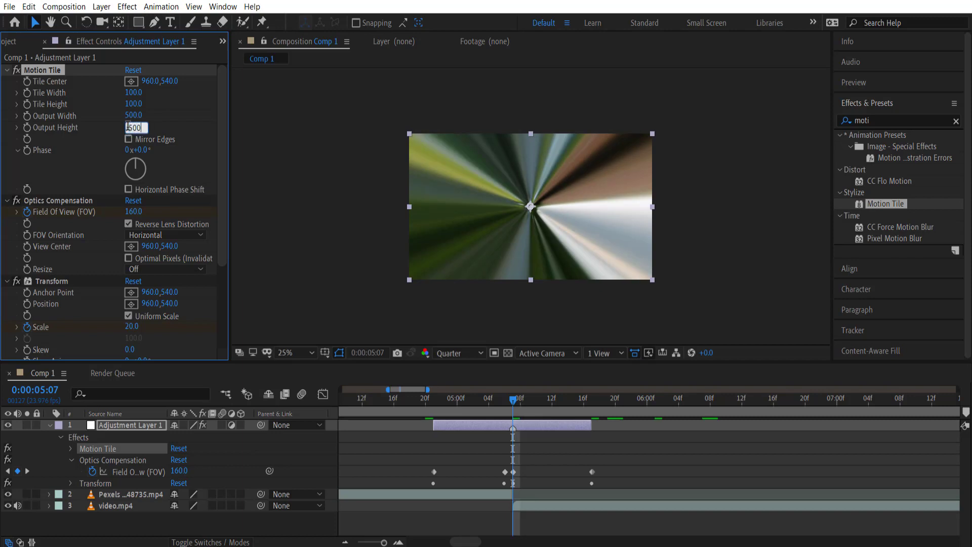
pyautogui.press('Return')
pyautogui.click(130, 140)
pyautogui.moveTo(515, 400)
pyautogui.mouseDown()
pyautogui.moveTo(473, 399)
pyautogui.moveTo(590, 406)
pyautogui.moveTo(425, 412)
pyautogui.moveTo(594, 421)
pyautogui.moveTo(503, 432)
pyautogui.moveTo(434, 430)
pyautogui.moveTo(434, 421)
pyautogui.mouseUp()
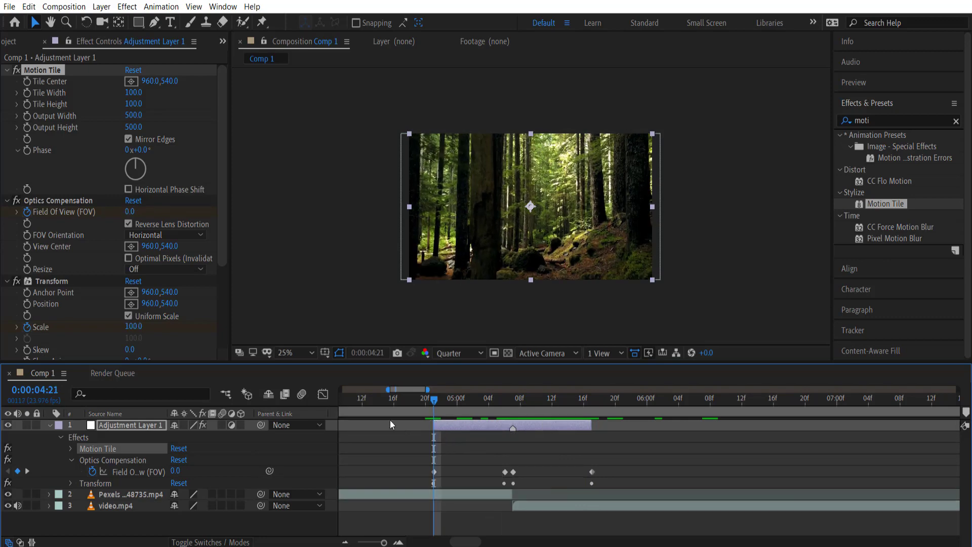
pyautogui.moveTo(433, 401)
pyautogui.mouseDown()
pyautogui.moveTo(613, 400)
pyautogui.moveTo(432, 406)
pyautogui.mouseUp()
# Apply Easy Ease to the first two Transform Scale keyframes leading into the cut
pyautogui.click(71, 483)
pyautogui.scroll(-2, 70, 483)
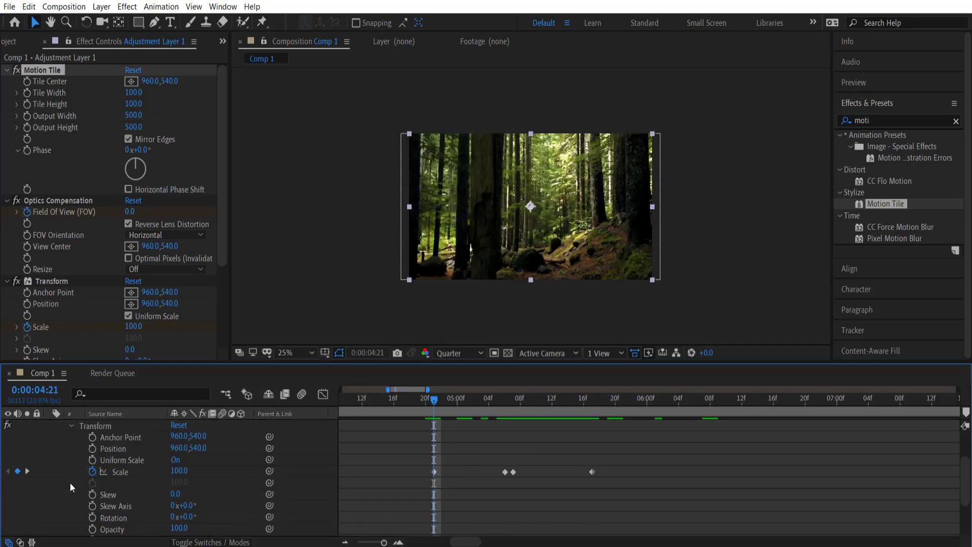
pyautogui.scroll(2, 431, 424)
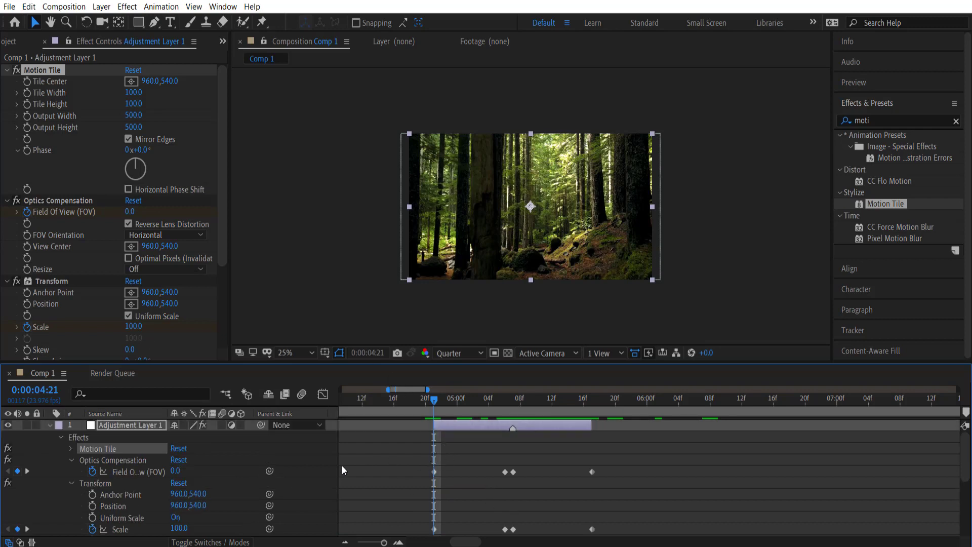
pyautogui.scroll(-1, 414, 492)
pyautogui.moveTo(403, 476); pyautogui.dragTo(541, 510)
pyautogui.click(420, 478)
pyautogui.moveTo(412, 473); pyautogui.dragTo(508, 509)
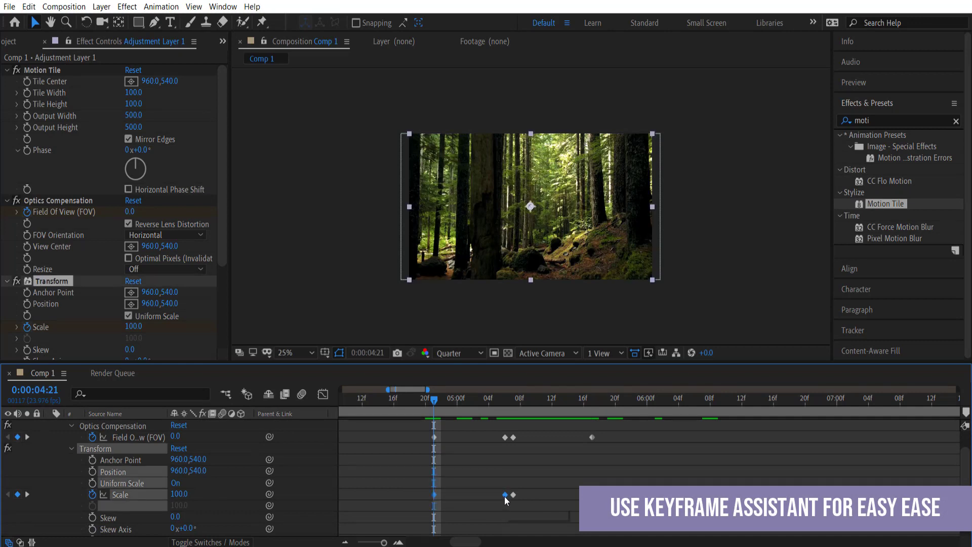
pyautogui.rightClick(504, 495)
pyautogui.moveTo(543, 494)
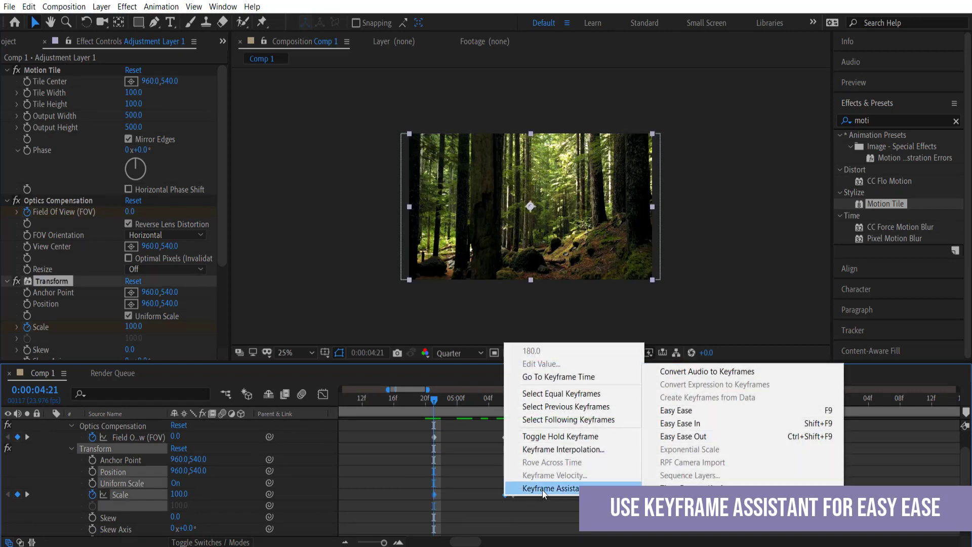
pyautogui.click(694, 414)
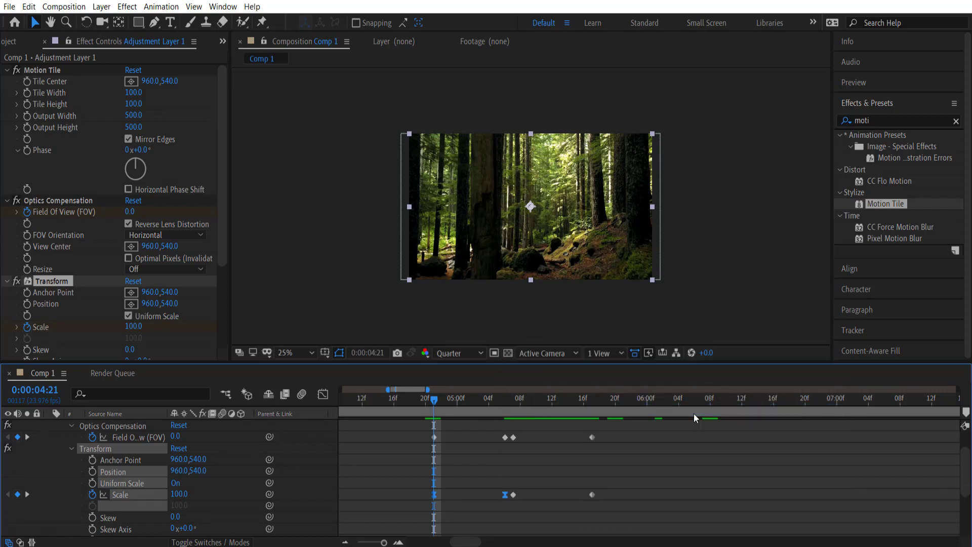
# In the Graph Editor, drag the Scale Bezier handles so it holds near 100 then accelerates into the peak
pyautogui.click(323, 394)
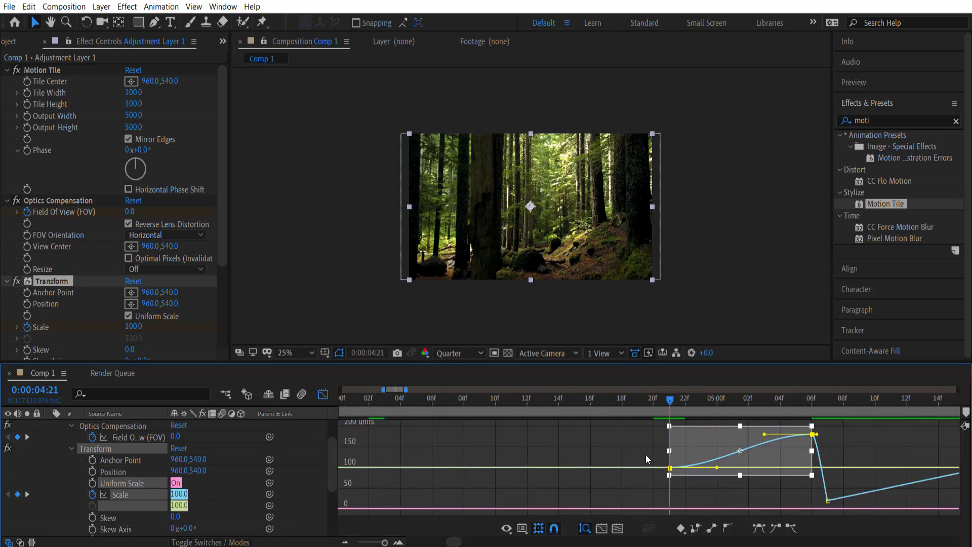
pyautogui.scroll(-2, 645, 454)
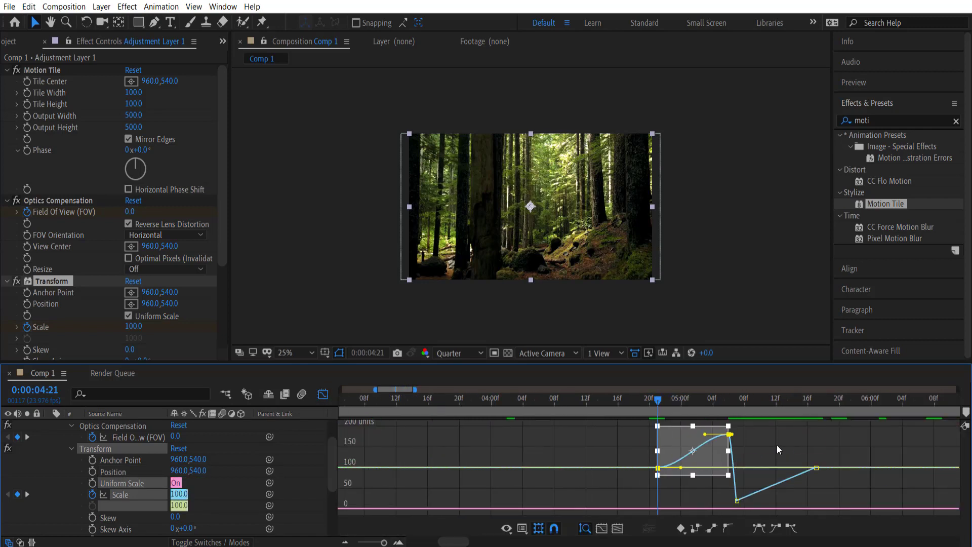
pyautogui.scroll(-2, 777, 444)
pyautogui.scroll(2, 799, 448)
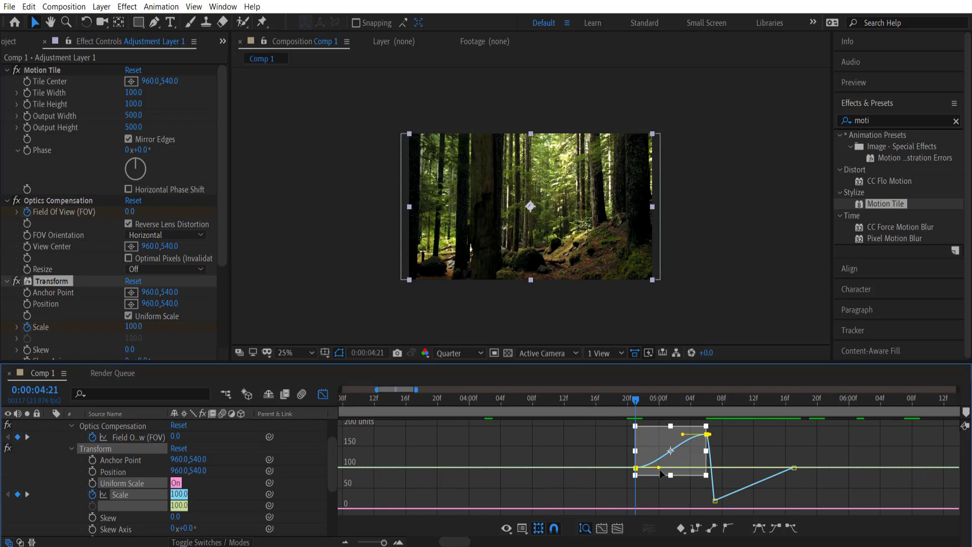
pyautogui.moveTo(660, 467); pyautogui.dragTo(710, 482)
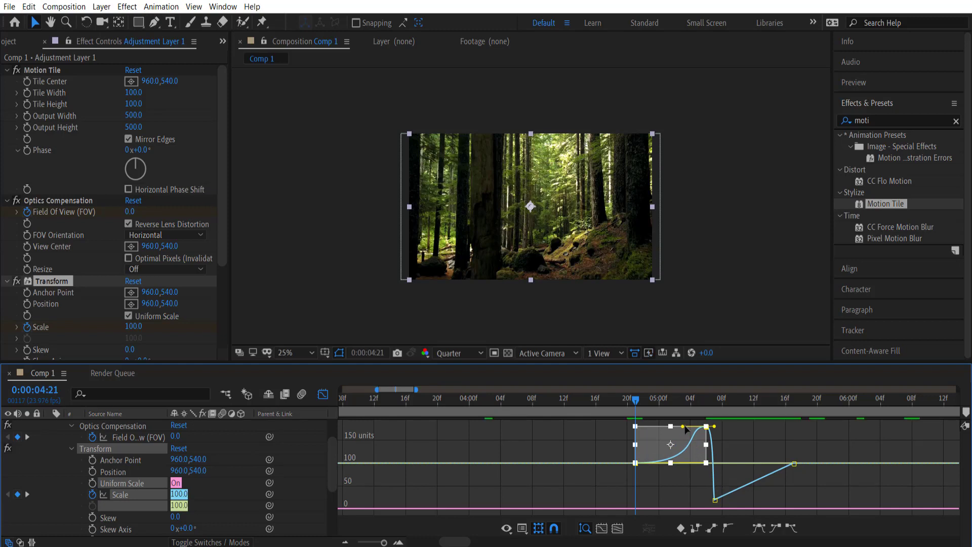
pyautogui.moveTo(683, 428); pyautogui.dragTo(717, 431)
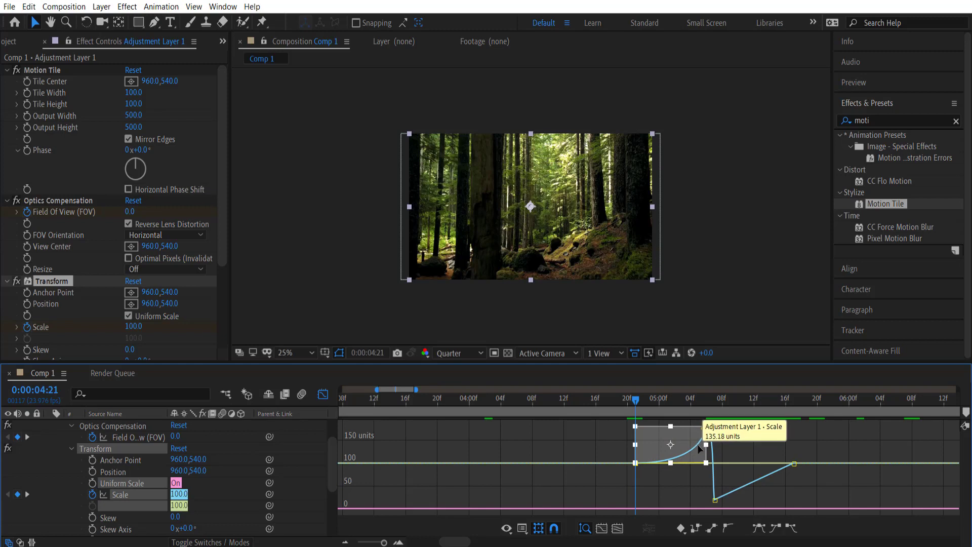
pyautogui.click(706, 426)
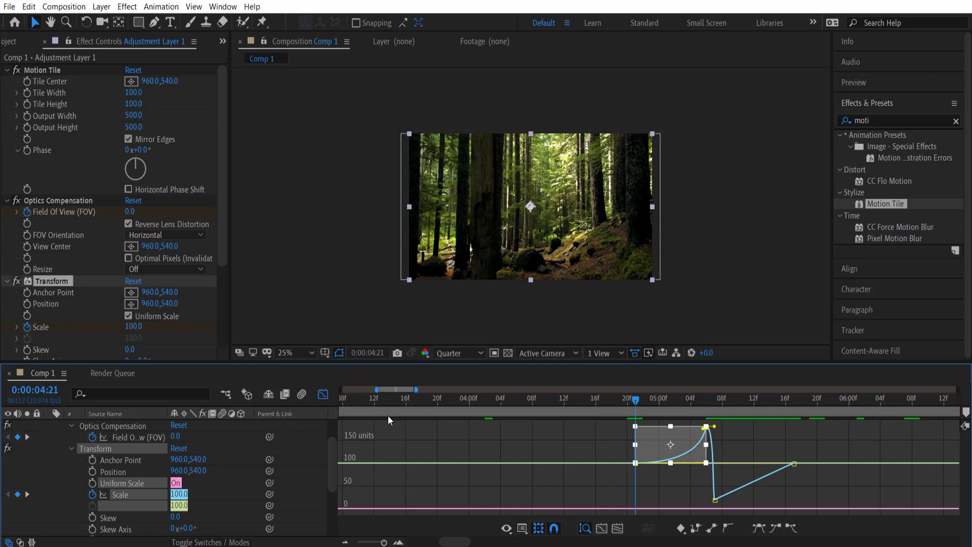
pyautogui.click(323, 395)
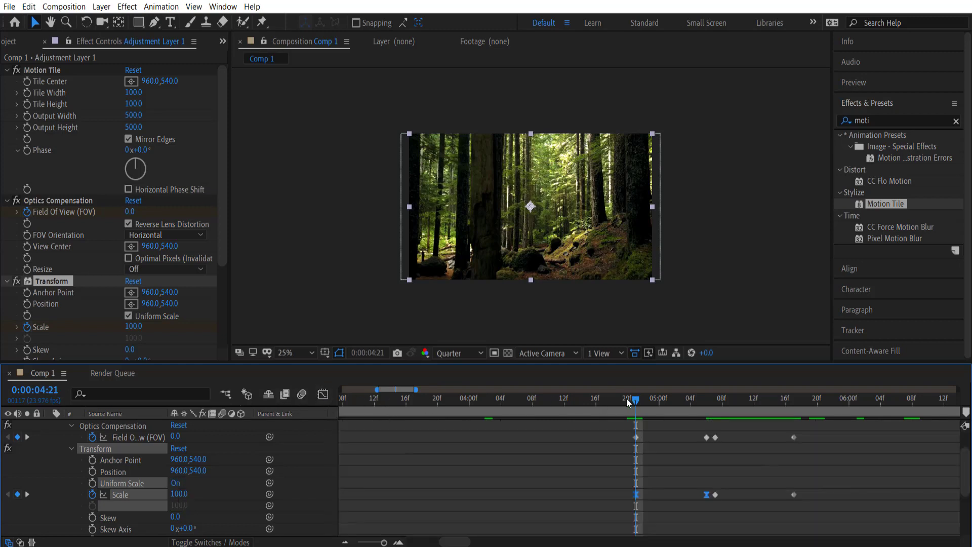
# Apply Easy Ease to the second pair of Scale keyframes after the cut
pyautogui.moveTo(629, 399); pyautogui.dragTo(747, 419)
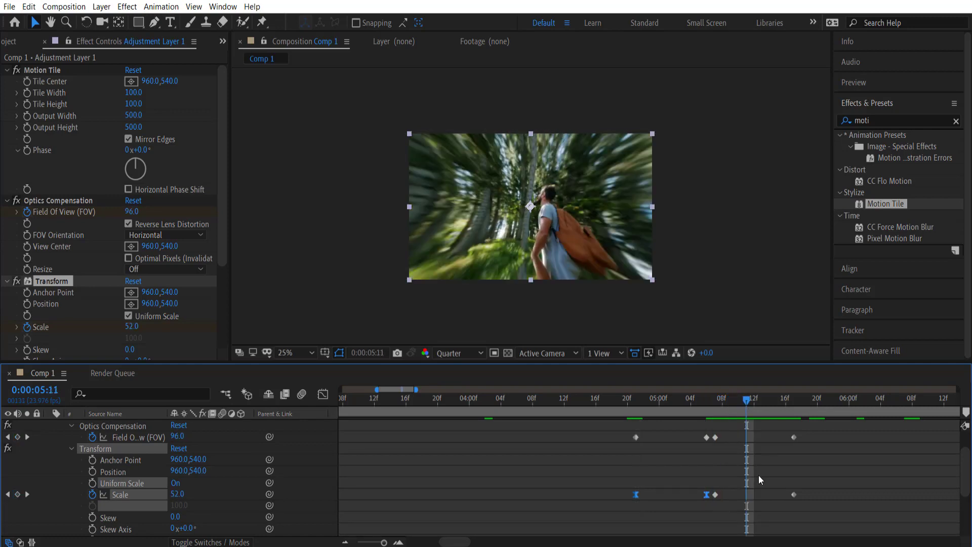
pyautogui.moveTo(813, 488); pyautogui.dragTo(713, 503)
pyautogui.rightClick(714, 496)
pyautogui.moveTo(746, 488)
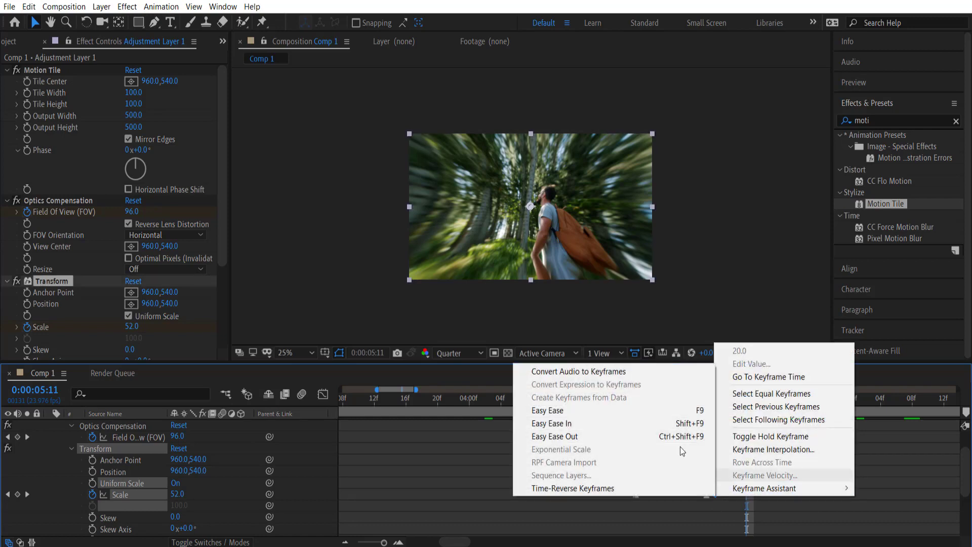
pyautogui.click(582, 409)
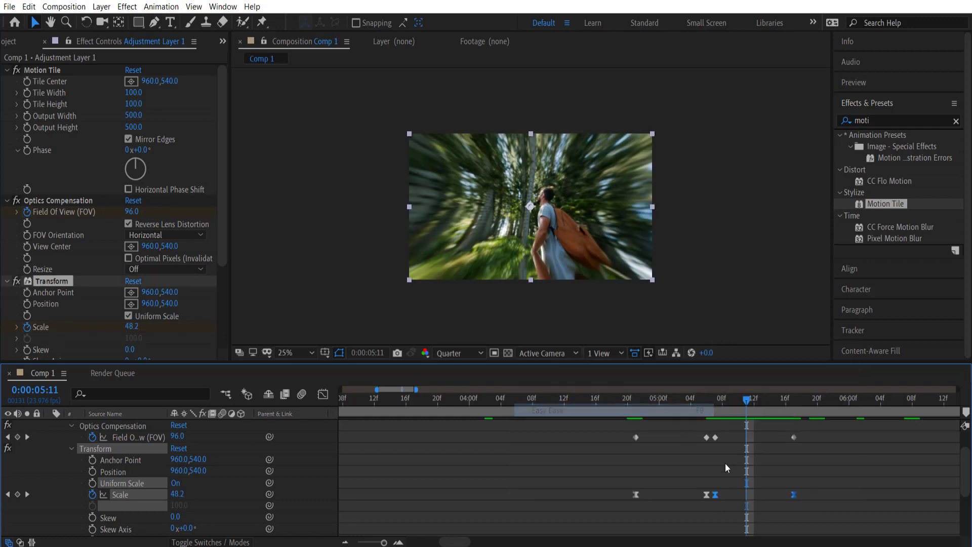
# Drag the Bezier handles so Scale drops steeply after the peak and eases gently into 100
pyautogui.click(323, 396)
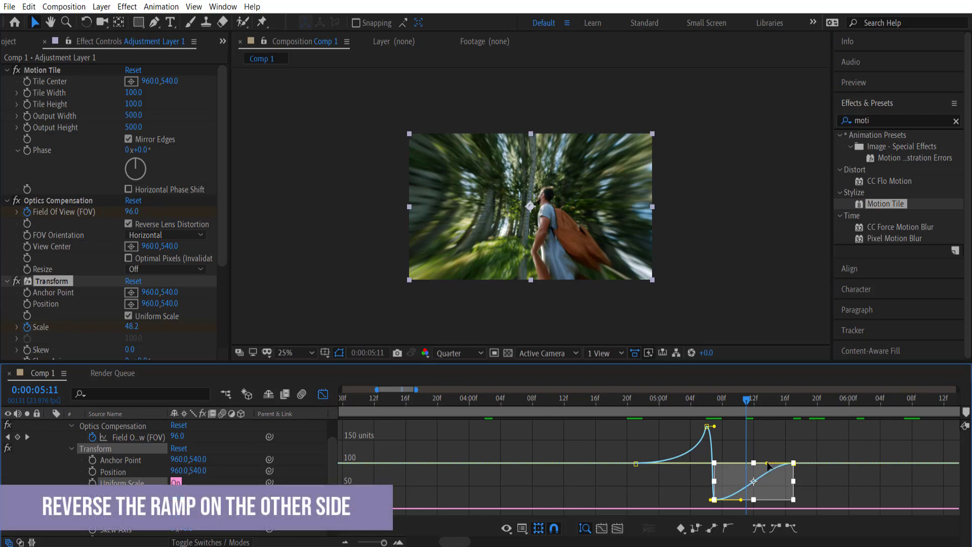
pyautogui.moveTo(768, 466); pyautogui.dragTo(711, 463)
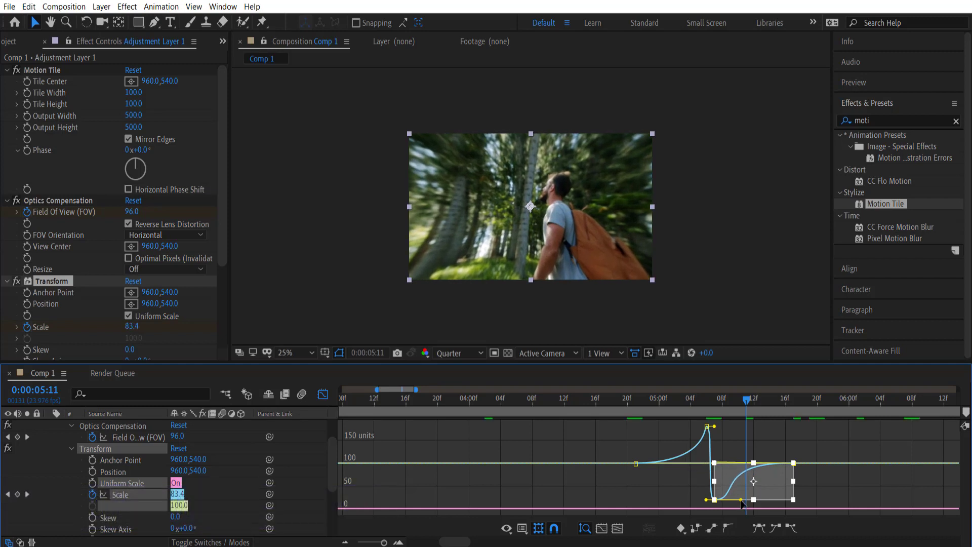
pyautogui.moveTo(743, 504); pyautogui.dragTo(715, 502)
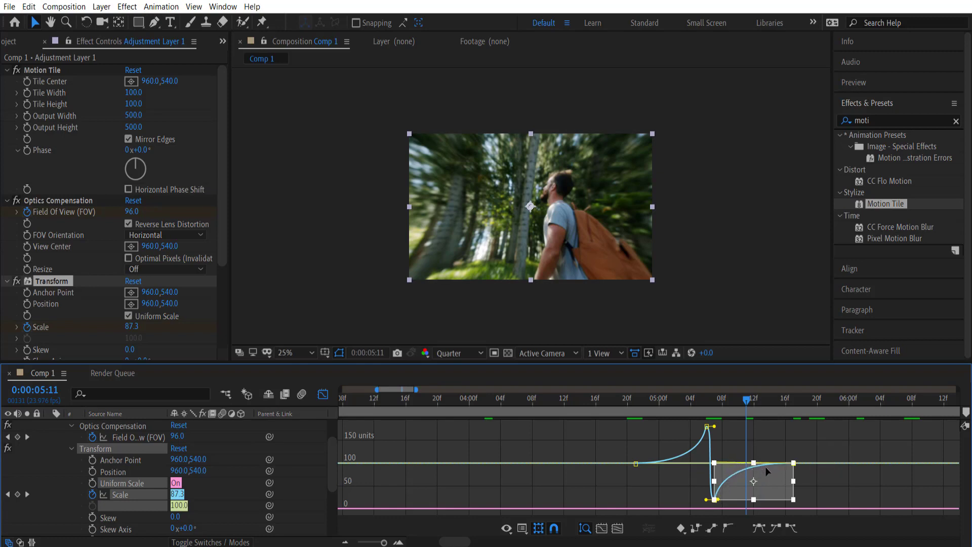
pyautogui.click(323, 394)
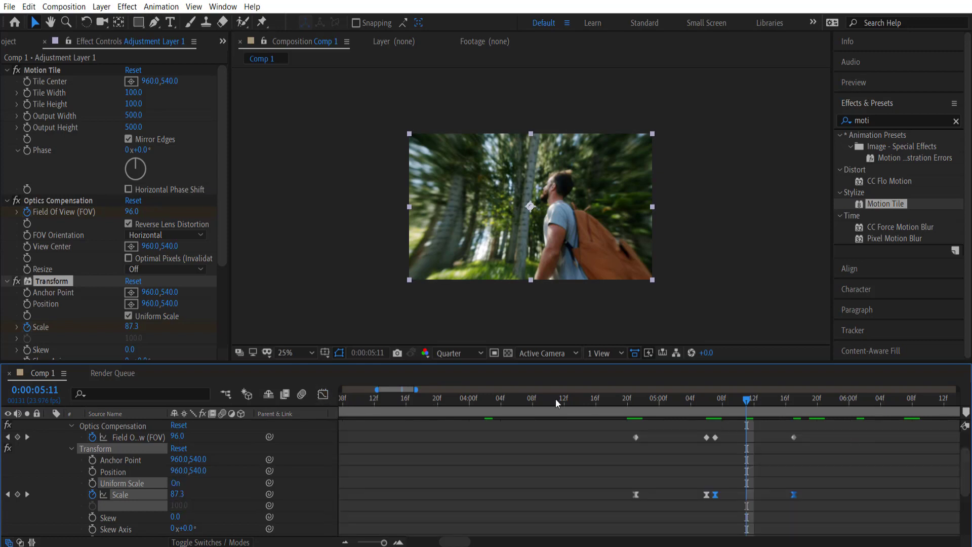
# Easy Ease every Optics Compensation Field of View keyframe, then return to the transition start
pyautogui.moveTo(746, 401); pyautogui.dragTo(785, 399)
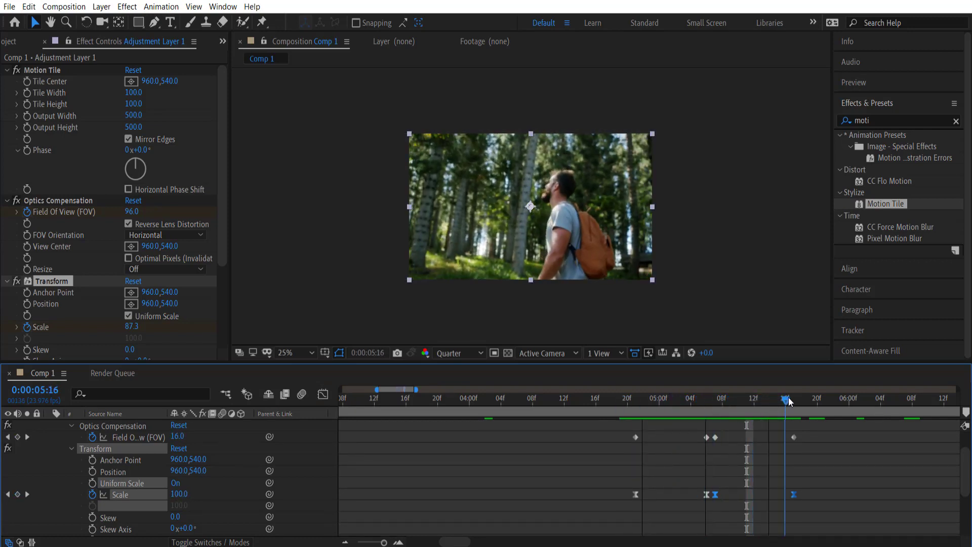
pyautogui.moveTo(810, 433); pyautogui.dragTo(600, 450)
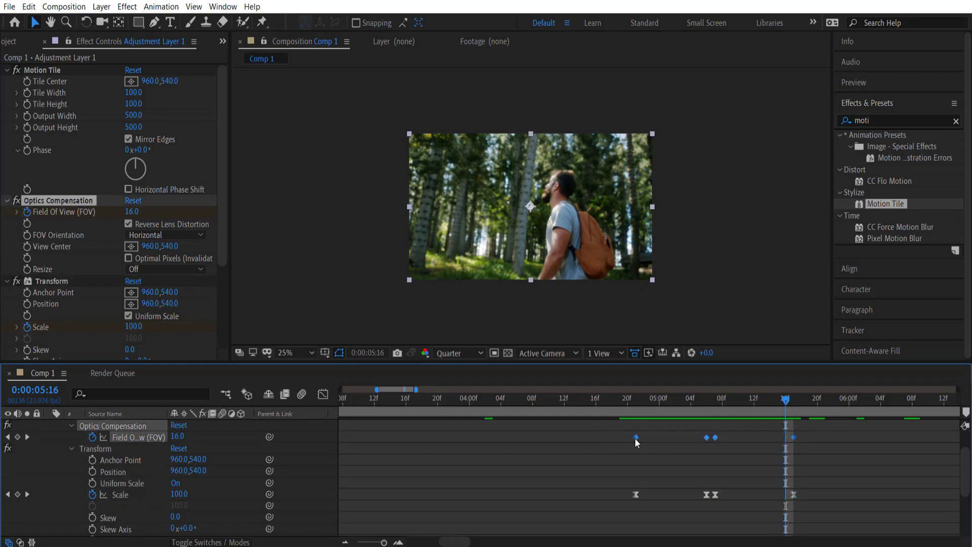
pyautogui.rightClick(635, 436)
pyautogui.moveTo(678, 431)
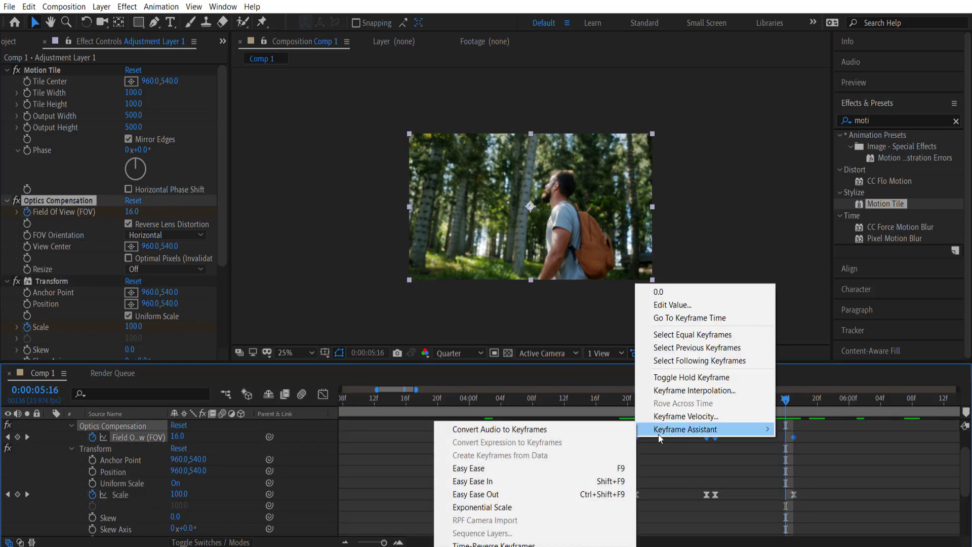
pyautogui.click(512, 468)
pyautogui.moveTo(786, 403); pyautogui.dragTo(678, 398)
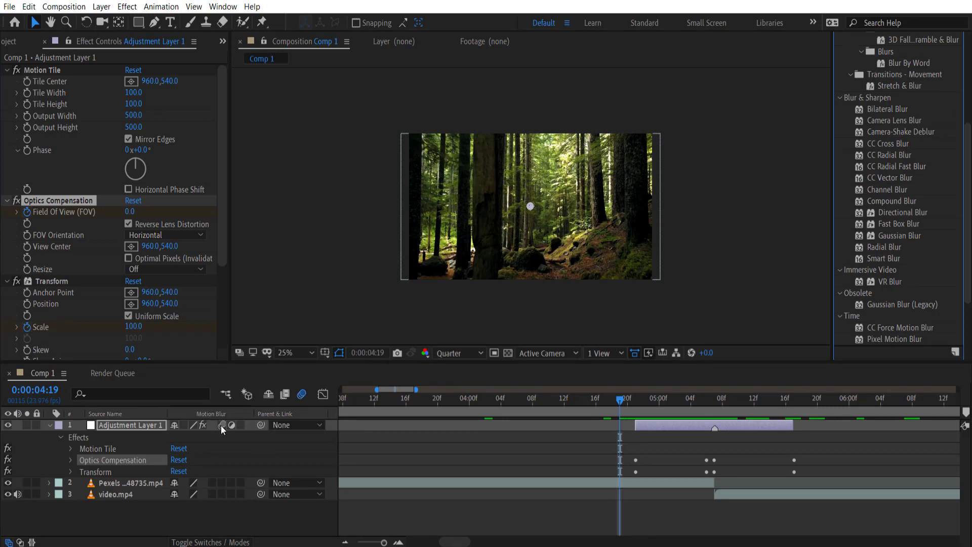
# Enable motion blur on Adjustment Layer 1 and for the composition
pyautogui.click(221, 424)
pyautogui.click(302, 394)
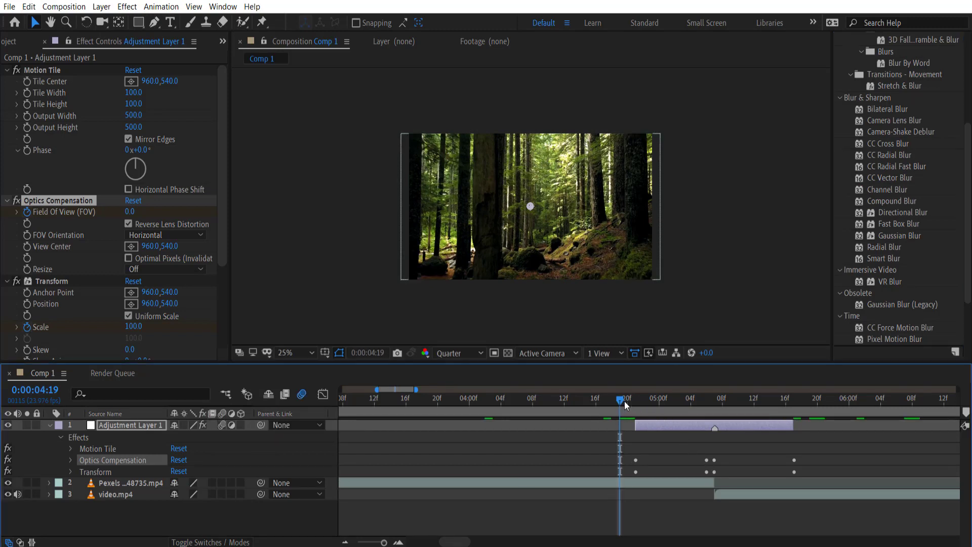
pyautogui.moveTo(624, 401); pyautogui.dragTo(634, 402)
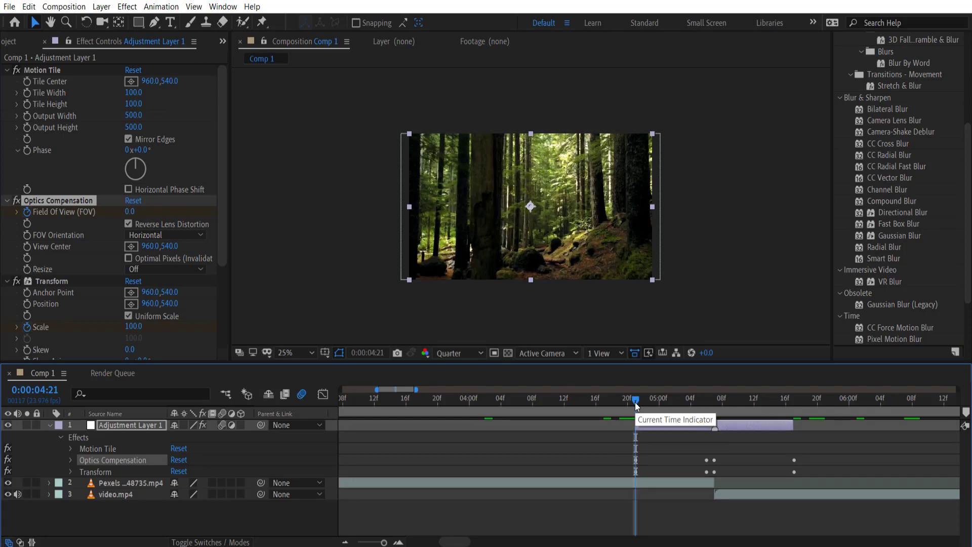
# Preview the motion-blurred zoom transition twice from its start
pyautogui.press('space')
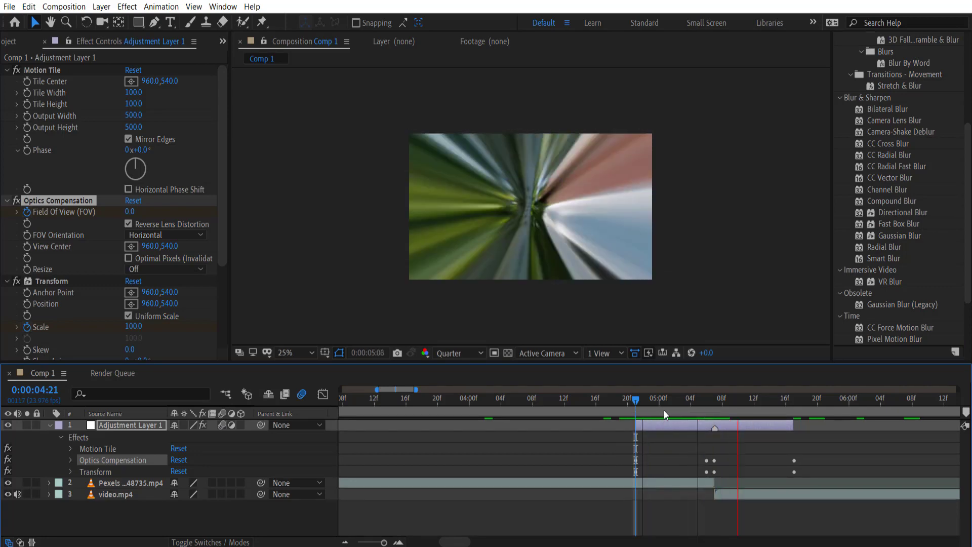
pyautogui.press('space')
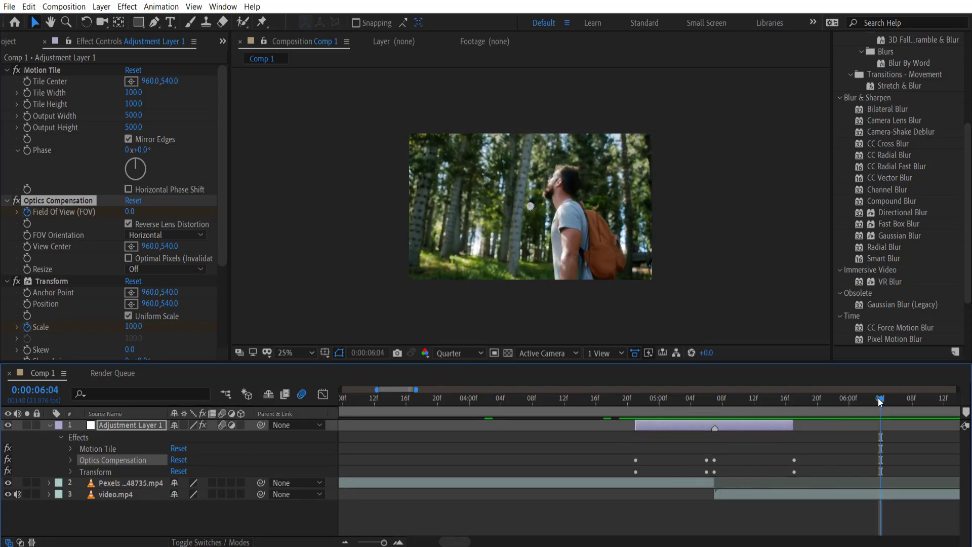
pyautogui.moveTo(879, 402); pyautogui.dragTo(635, 404)
pyautogui.press('space')
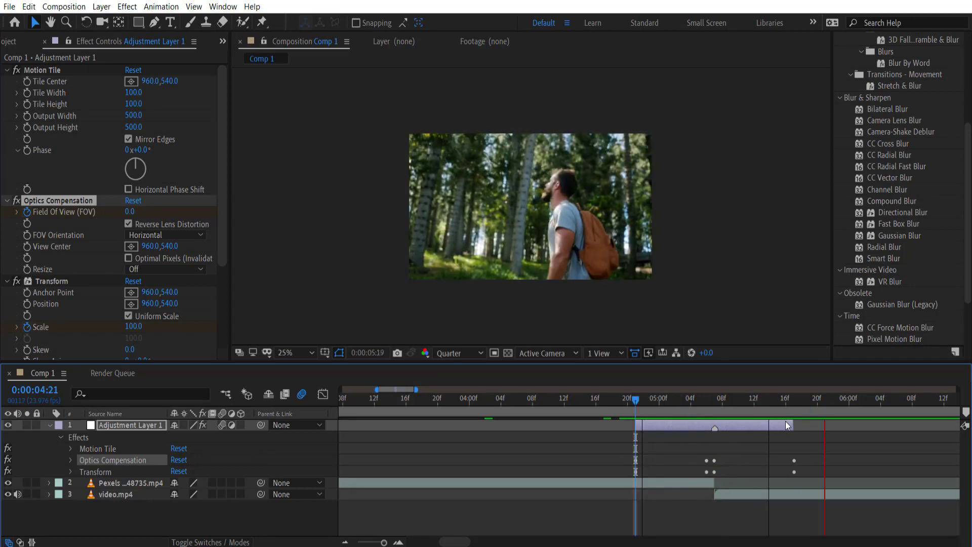
pyautogui.press('space')
pyautogui.moveTo(889, 400); pyautogui.dragTo(682, 402)
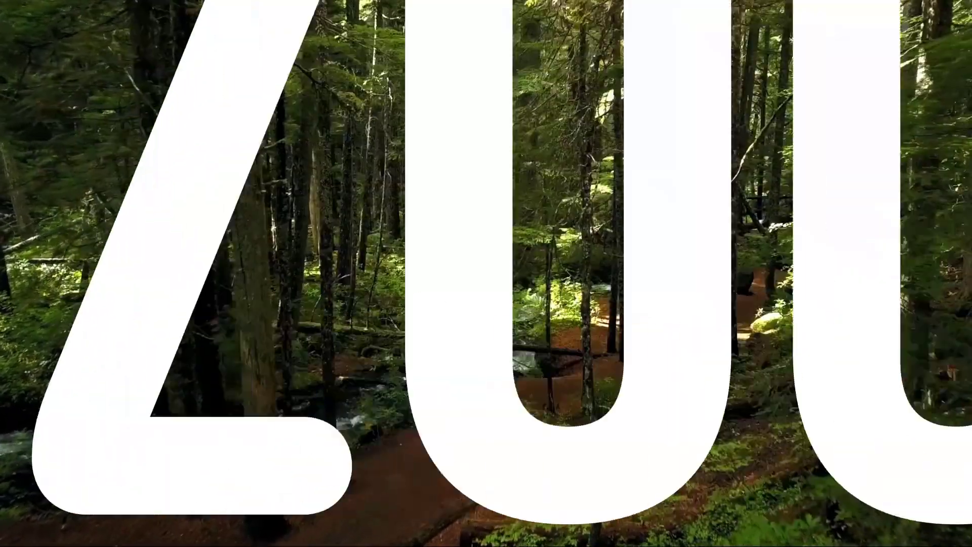